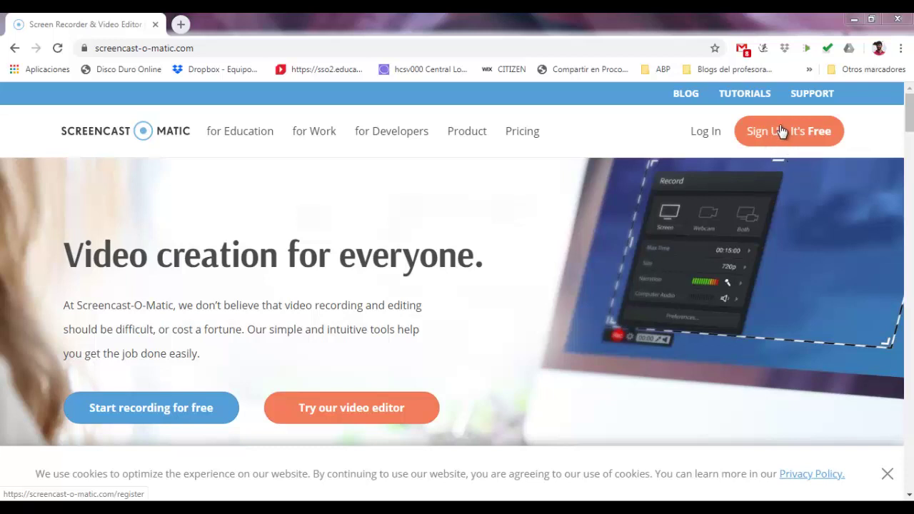
Create a free Screencast-O-Matic account by signing up with the school Google account and accepting the Terms of Service.
left_click(777, 133)
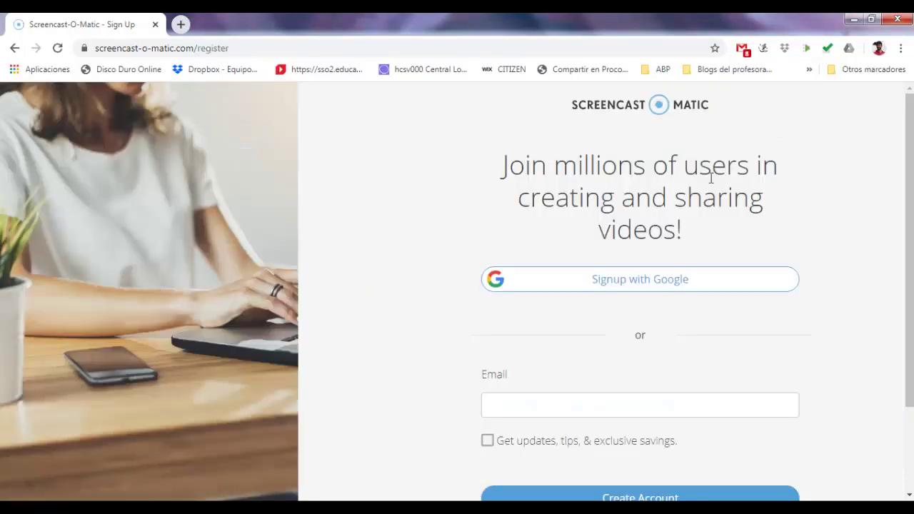
left_click(622, 288)
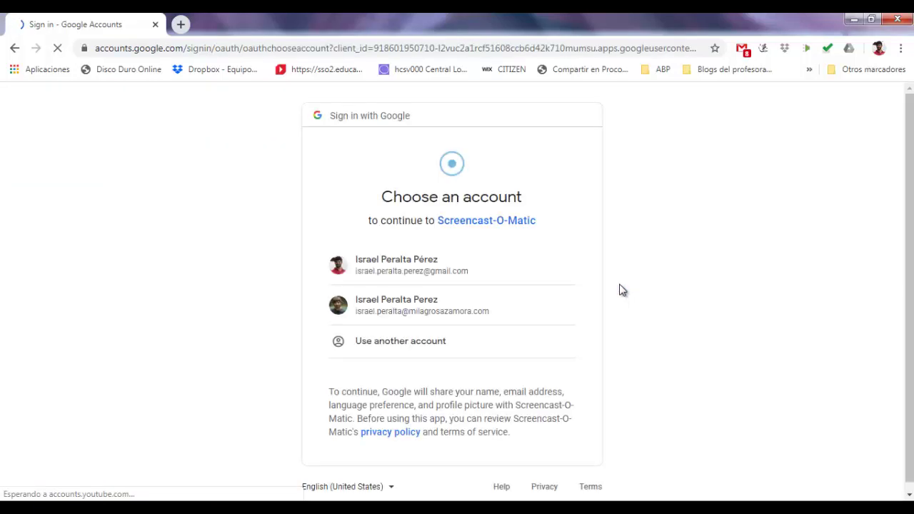
left_click(477, 326)
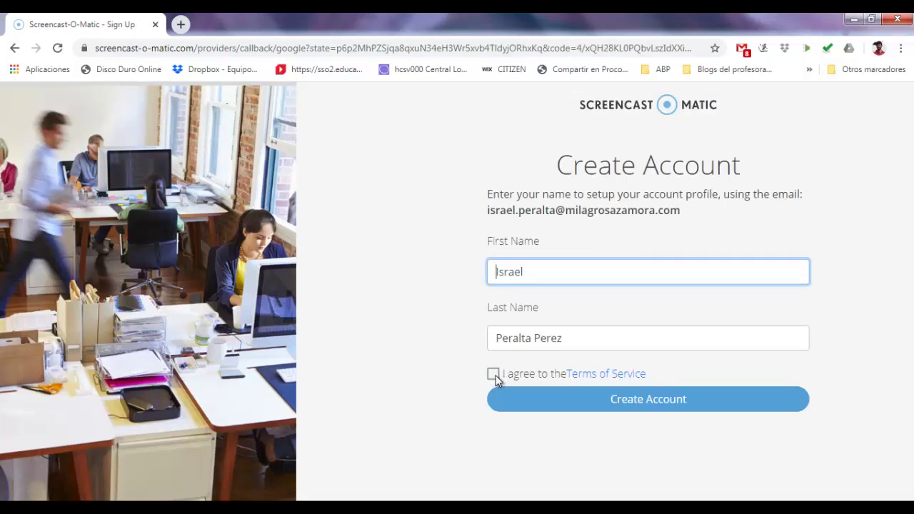
left_click(493, 375)
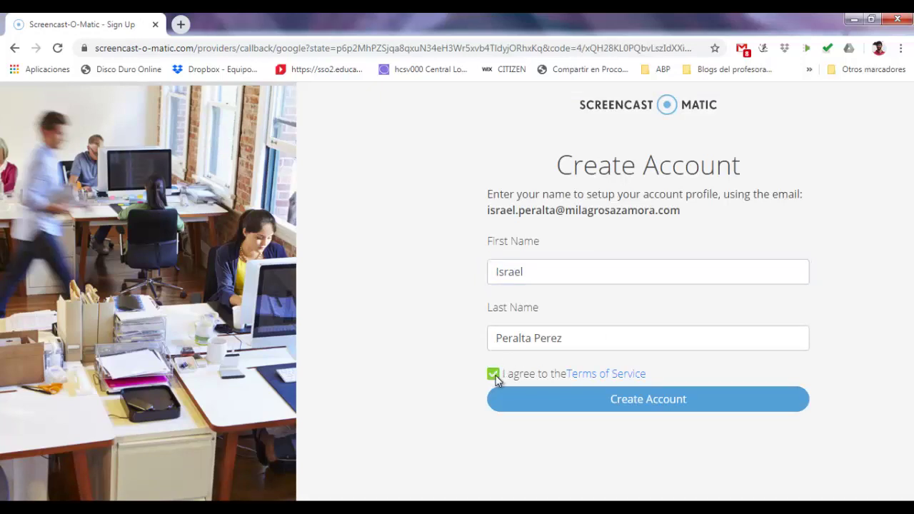
left_click(563, 399)
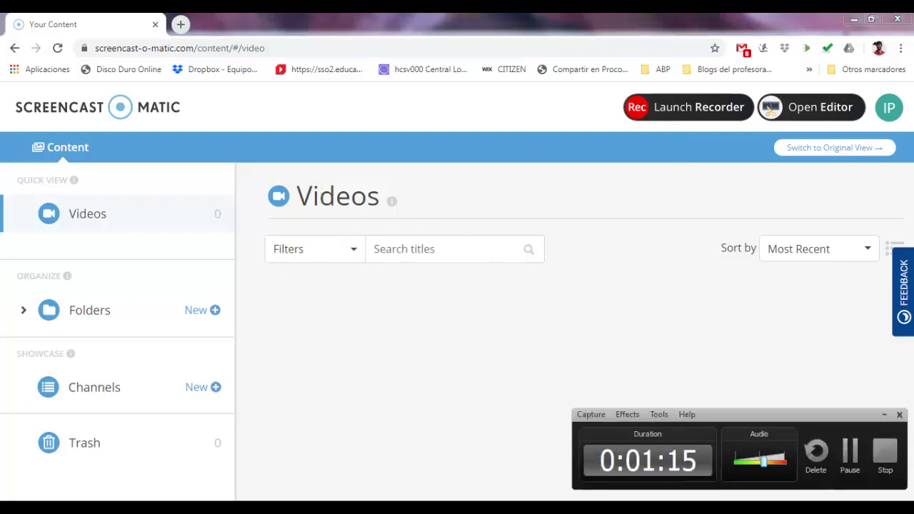
Download the WebLaunchRecorder launcher to the Escritorio folder and run it to open the screen recorder.
left_click(886, 415)
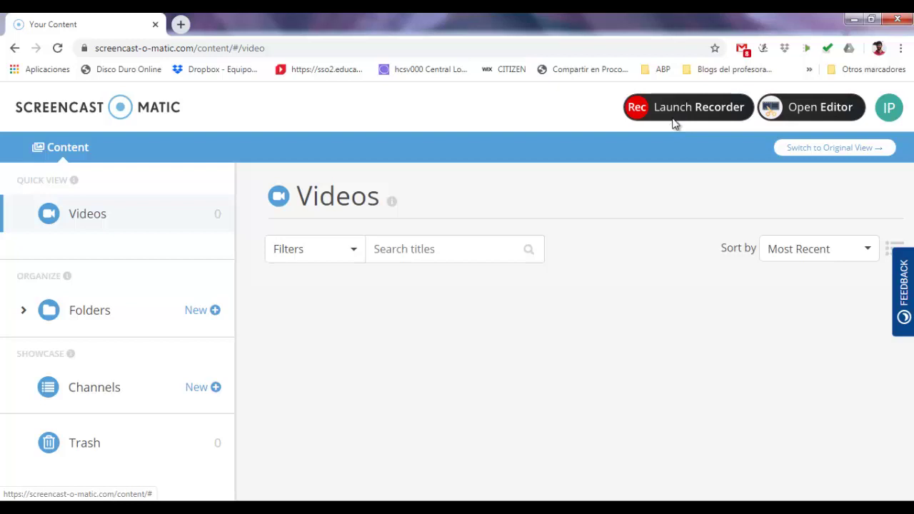
left_click(675, 122)
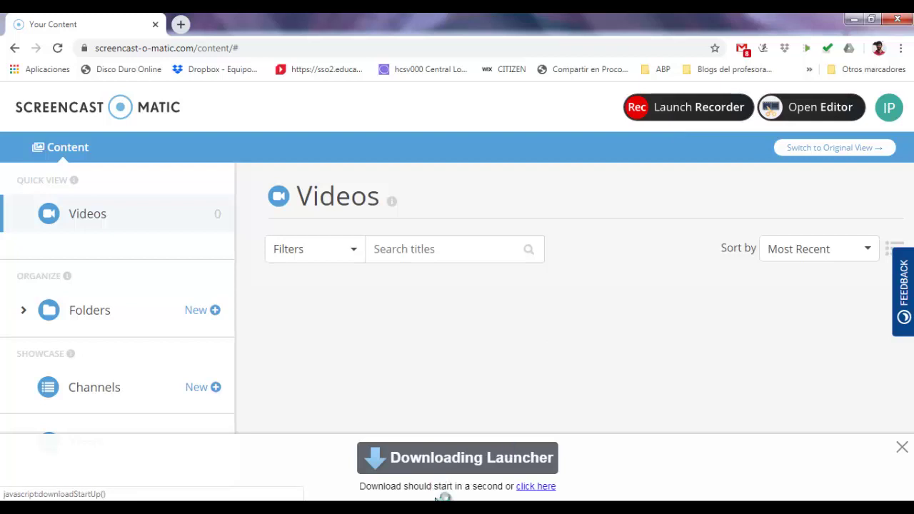
left_click(504, 462)
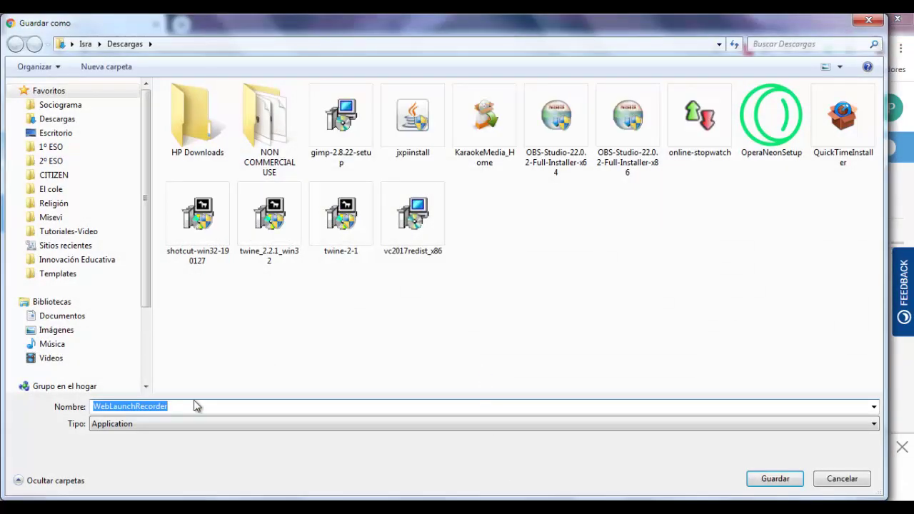
left_click(90, 135)
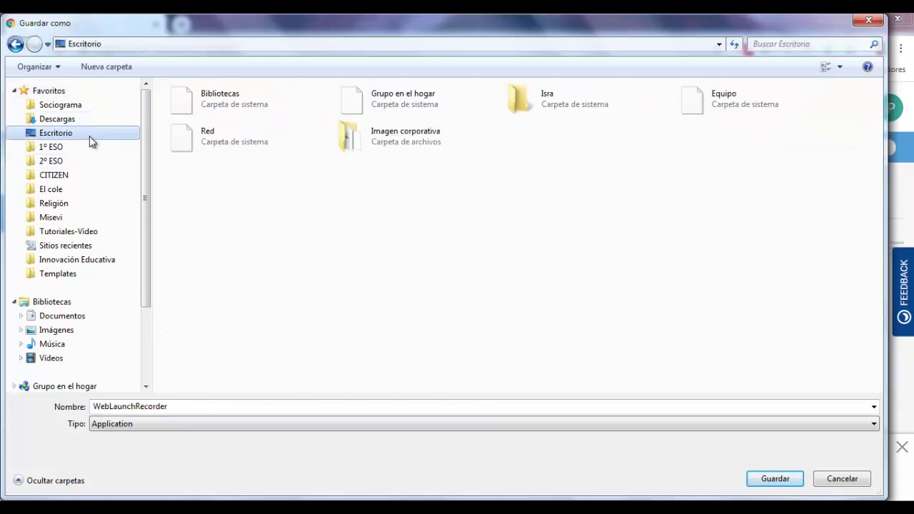
left_click(760, 483)
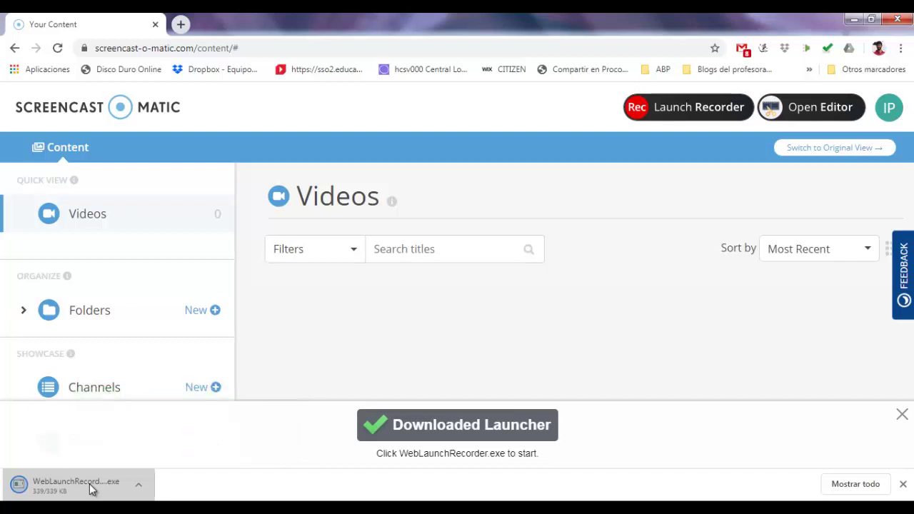
left_click(78, 484)
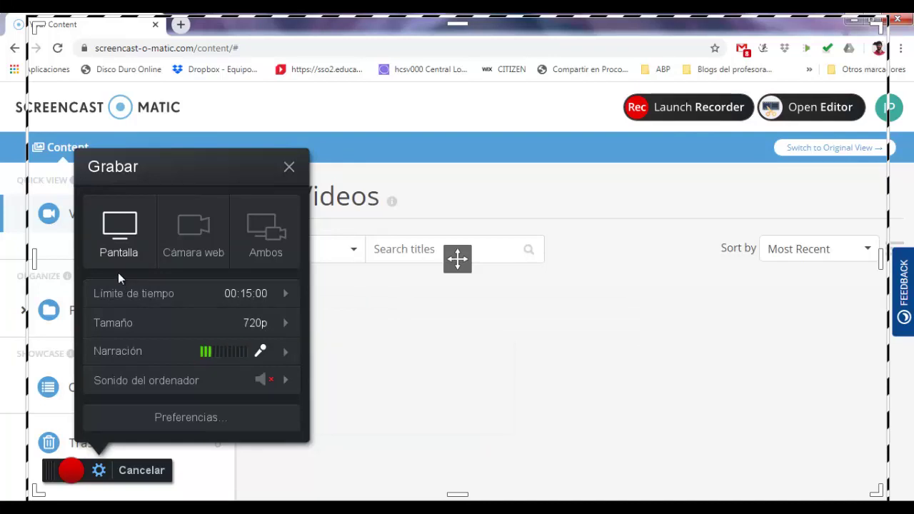
Try the Cámara web recording mode, choose Ambos, and shift the webcam preview slightly.
left_click(197, 258)
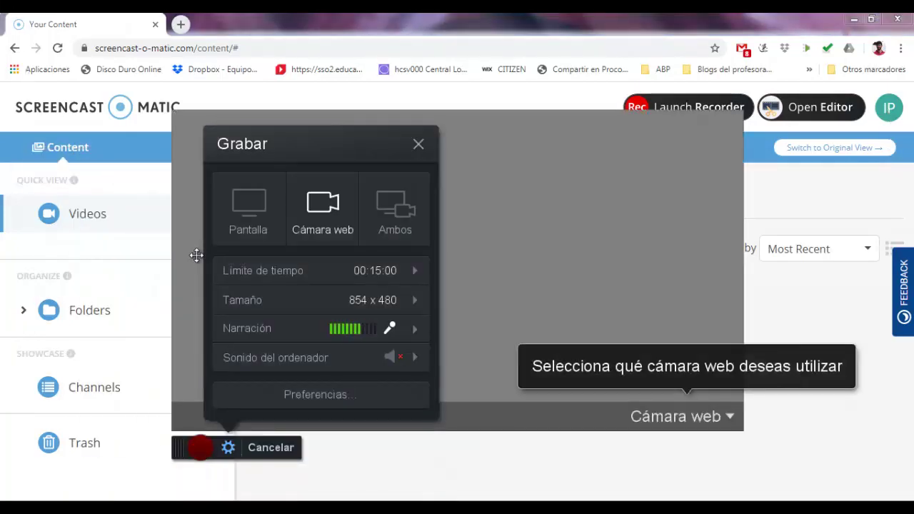
left_click(399, 208)
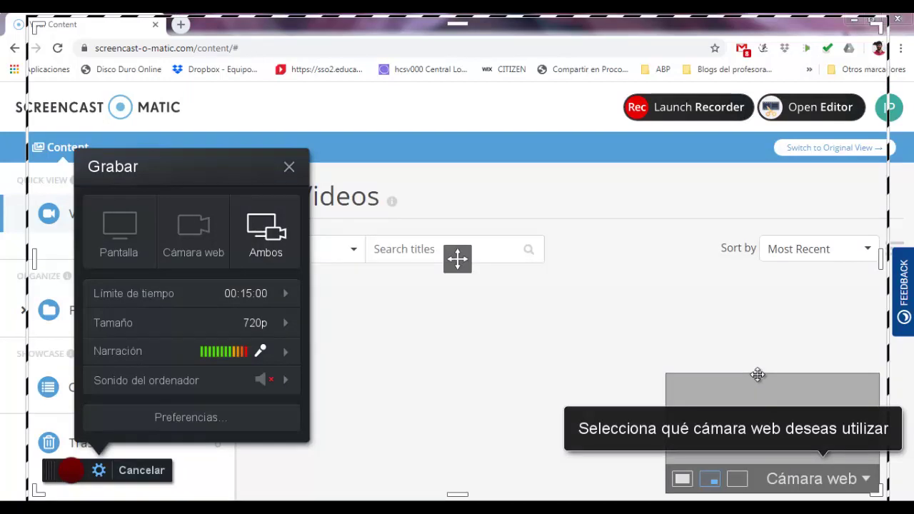
mouse_move(757, 374)
left_mouse_down()
mouse_move(745, 107)
mouse_move(292, 88)
mouse_move(155, 55)
mouse_move(428, 173)
mouse_move(588, 108)
mouse_move(722, 171)
mouse_move(763, 351)
mouse_move(752, 362)
left_mouse_up()
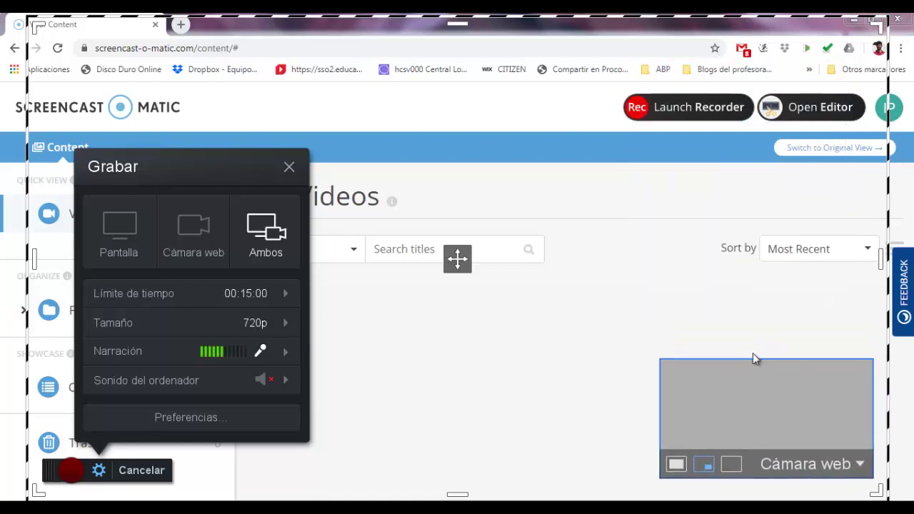
Select 1.3M WebCam as the webcam source and accept its options with horizontal flipping left off.
left_click(861, 468)
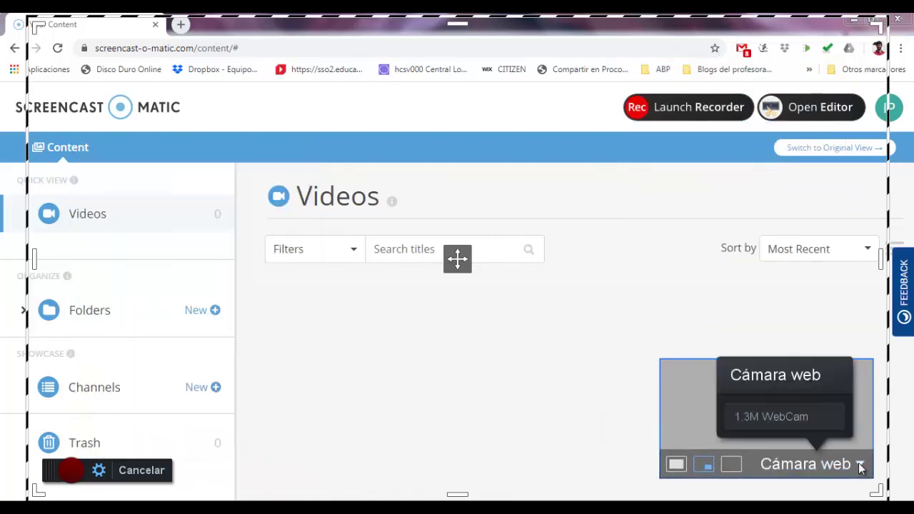
left_click(799, 417)
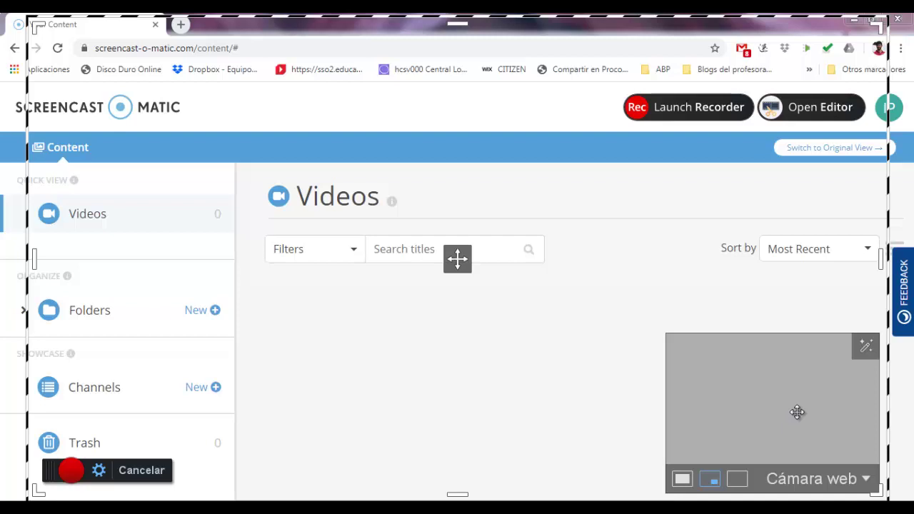
left_click(797, 412)
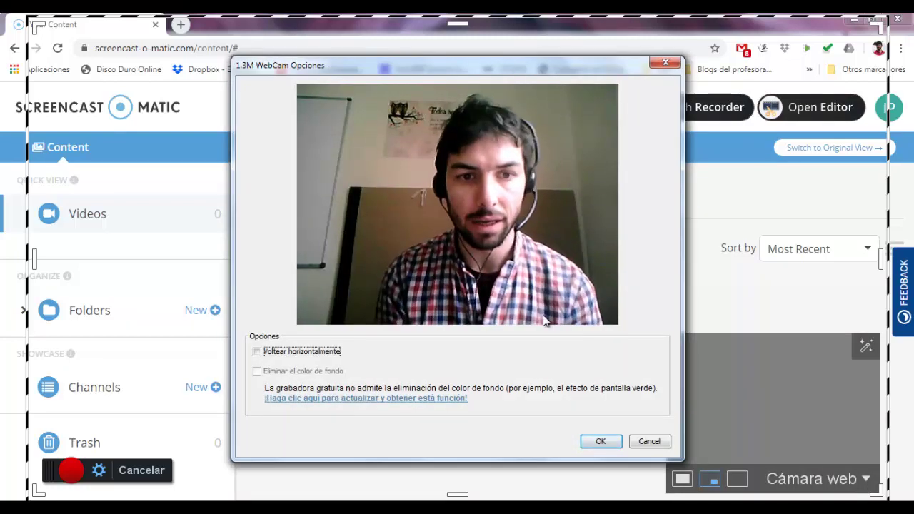
left_click(597, 440)
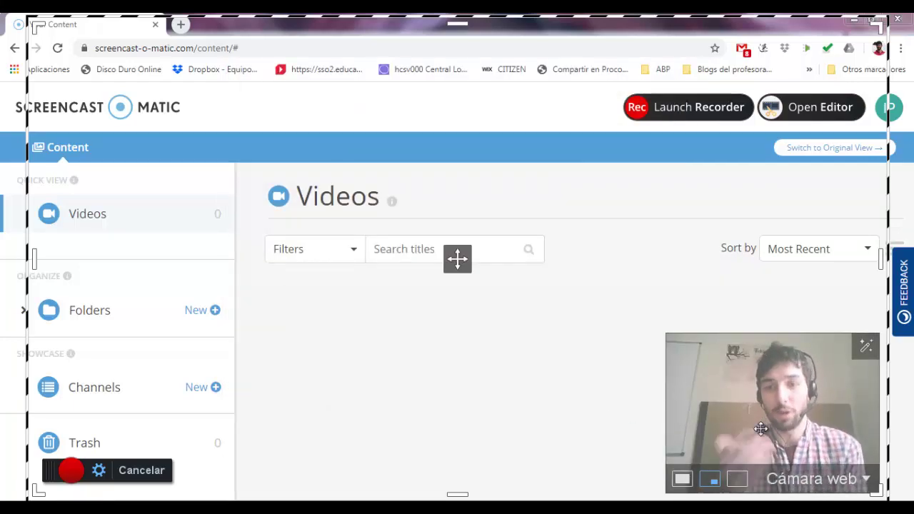
left_click(815, 478)
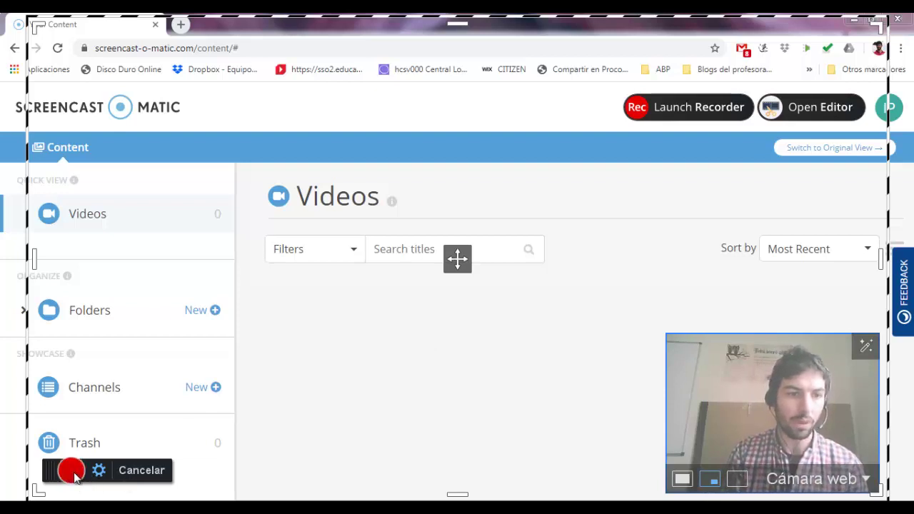
Cancel the recorder and relaunch it from the website, allowing Screen Recorder Launcher to open.
left_click(125, 474)
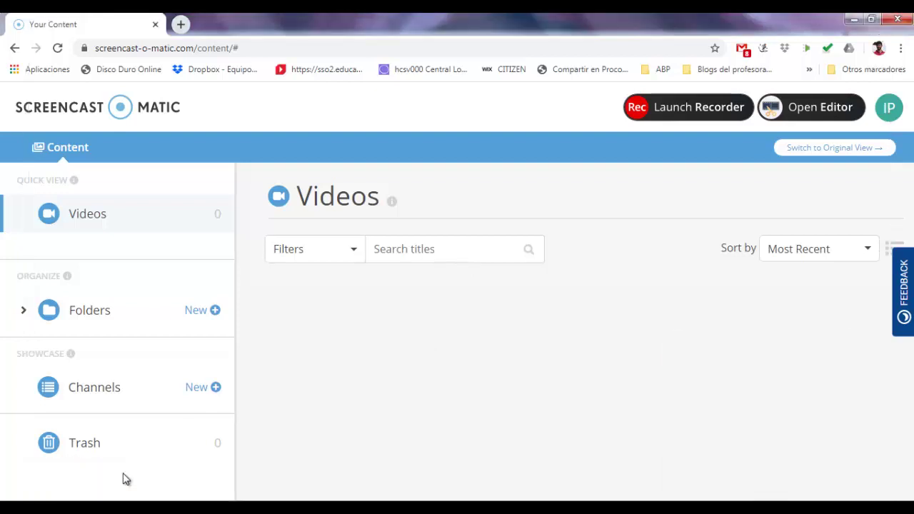
left_click(663, 115)
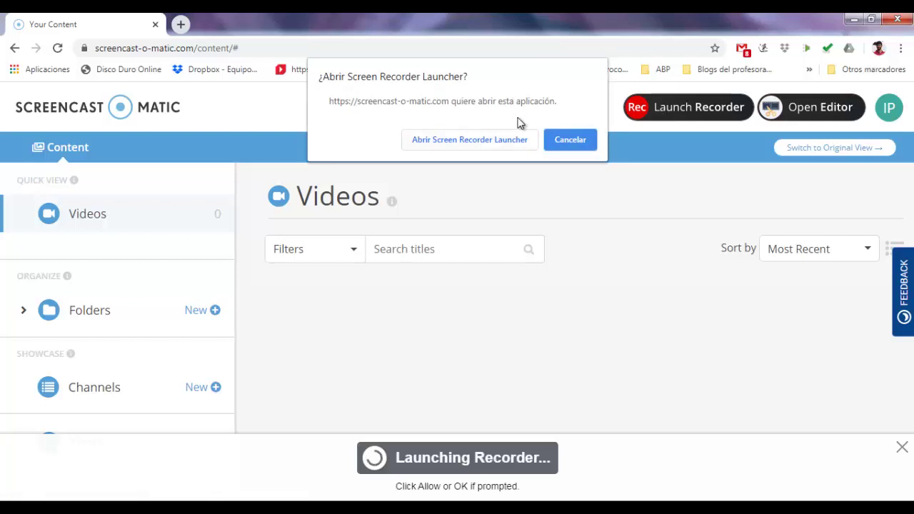
left_click(521, 143)
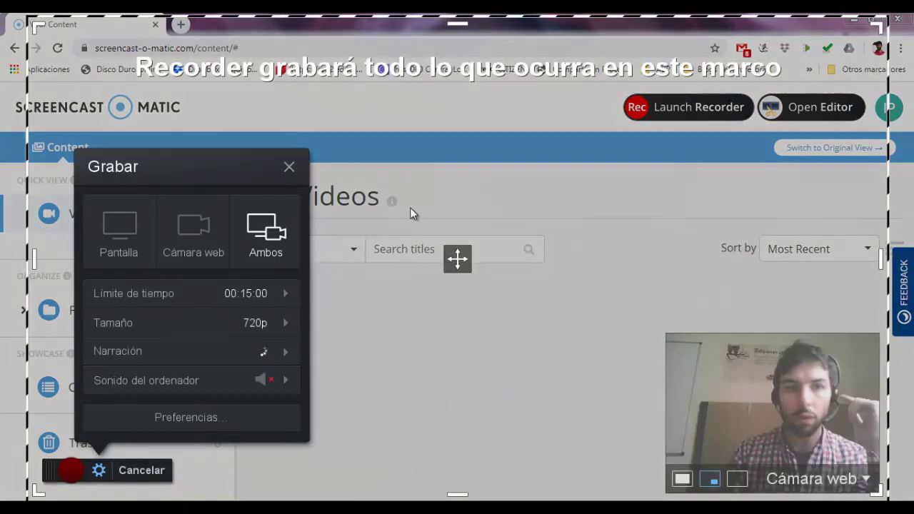
Switch the recording mode to Cámara web and back to Pantalla, and check the time limit and size options.
left_click(199, 235)
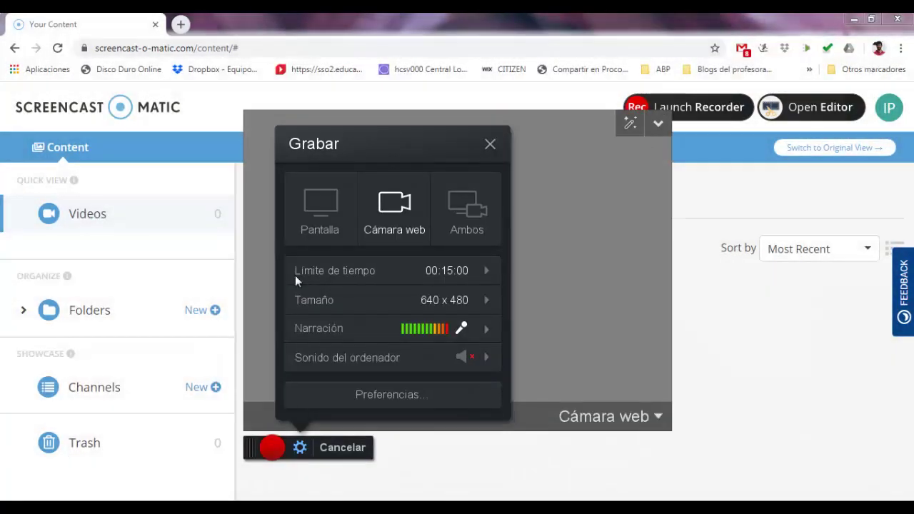
left_click(315, 219)
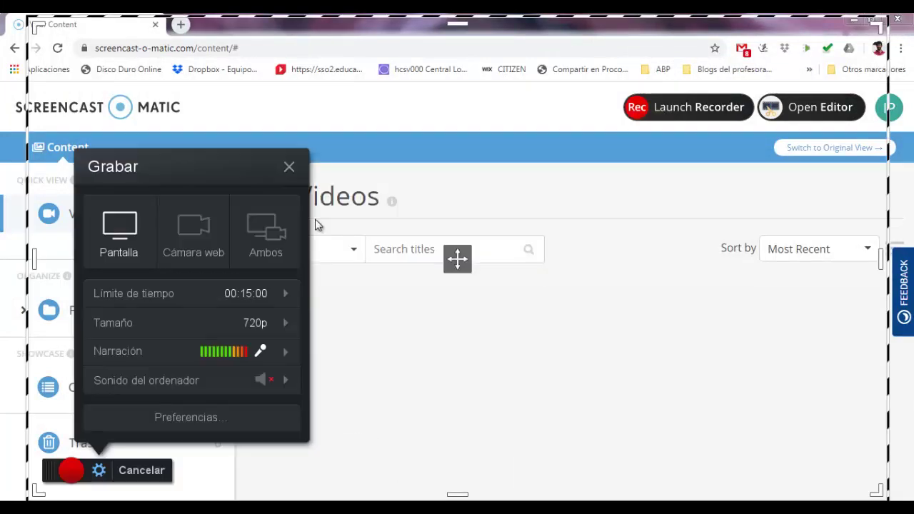
mouse_move(248, 296)
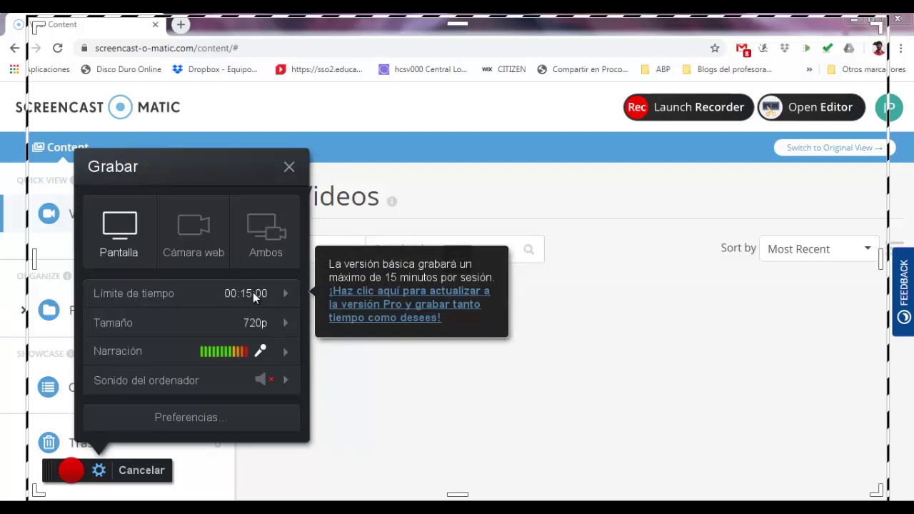
left_click(286, 323)
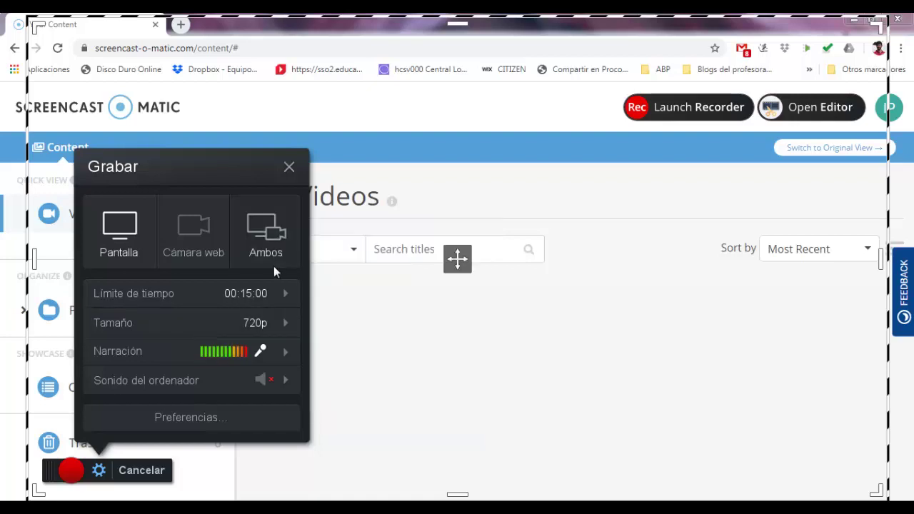
Resize the recording frame from its upper corners to 1332 x 664.
left_click(273, 266)
left_click_drag(35, 19, 10, 41)
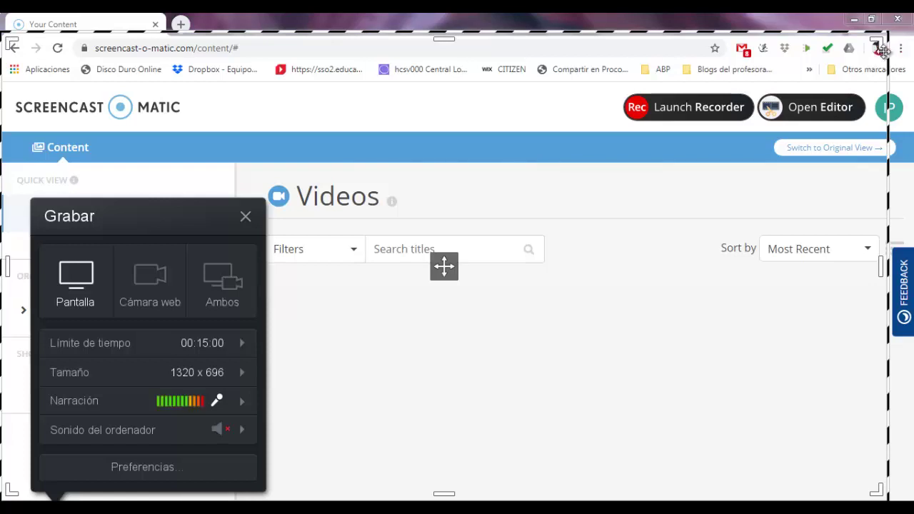
left_click_drag(884, 39, 888, 65)
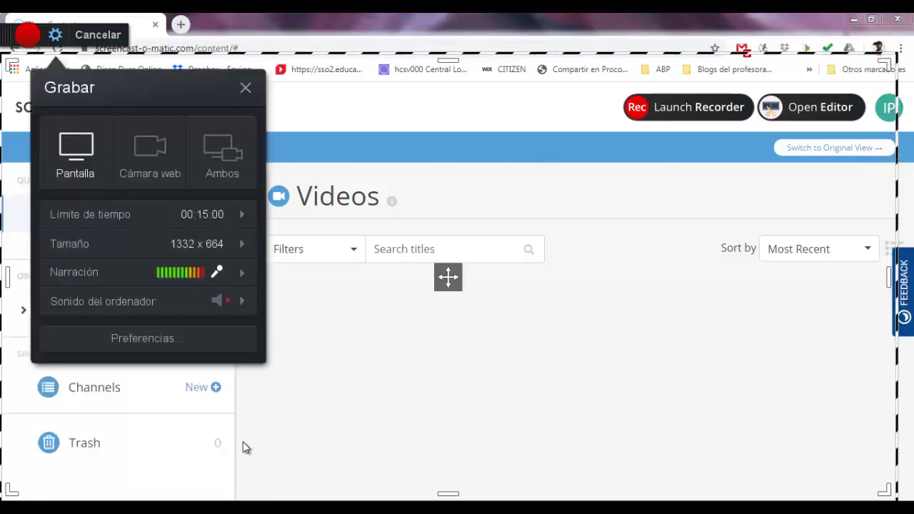
Review the available narration microphones and the computer sound option without changing them.
left_click(241, 280)
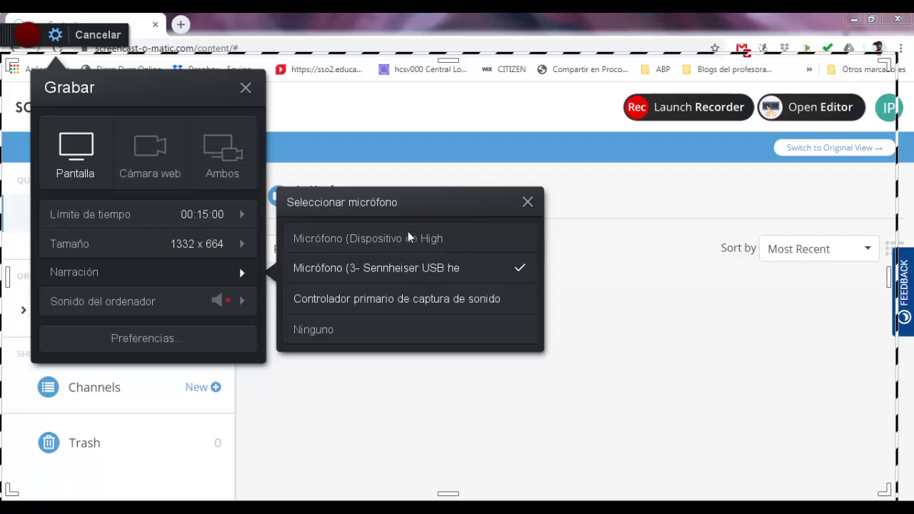
left_click(234, 306)
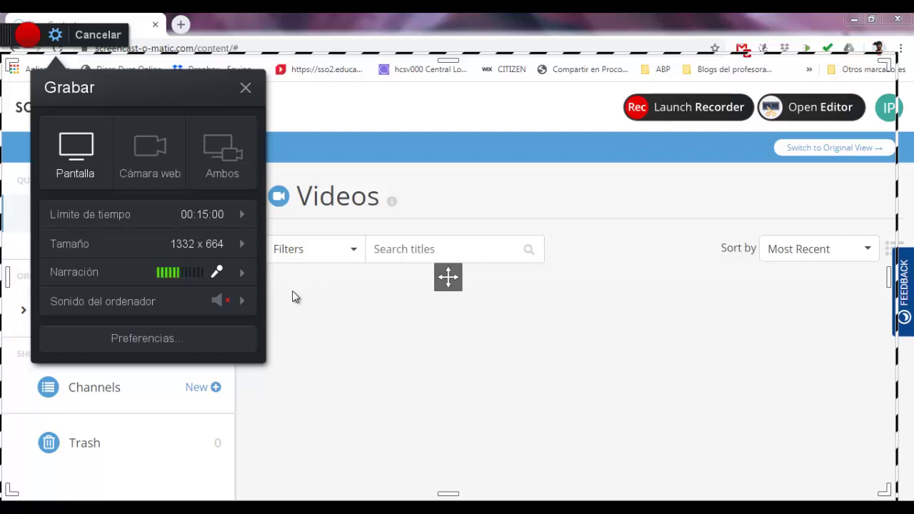
left_click(240, 308)
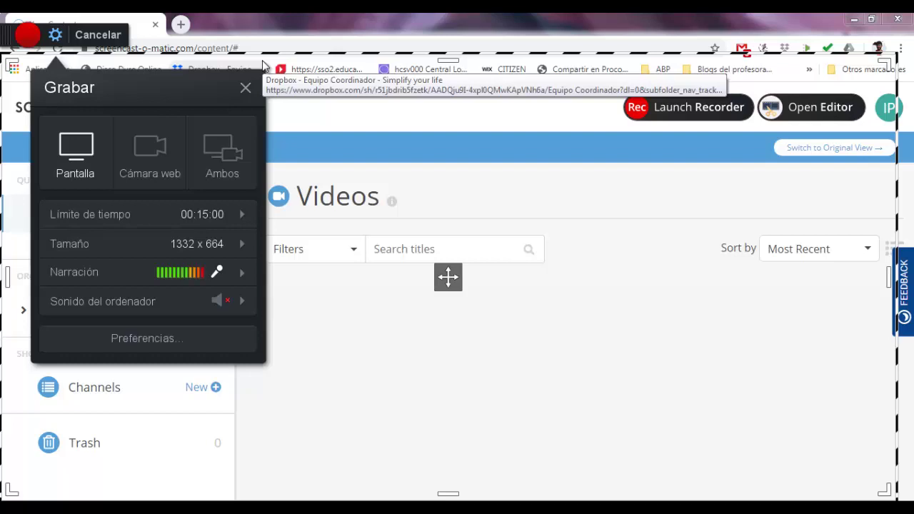
Set the recording mode to Ambos and move the webcam preview into the frame's lower corner.
left_click(238, 154)
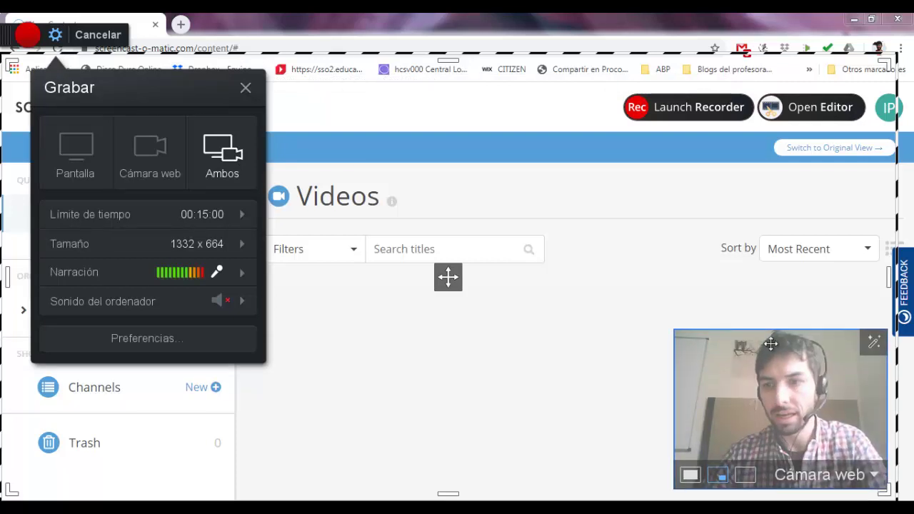
left_click_drag(770, 343, 783, 412)
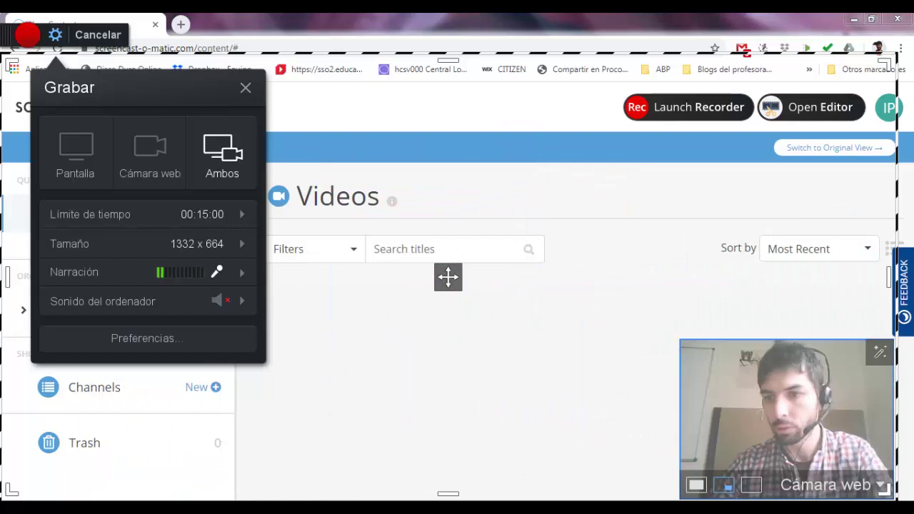
Enlarge the recording frame to 1350 x 726 and start recording the screen with the webcam.
left_click_drag(890, 62, 901, 22)
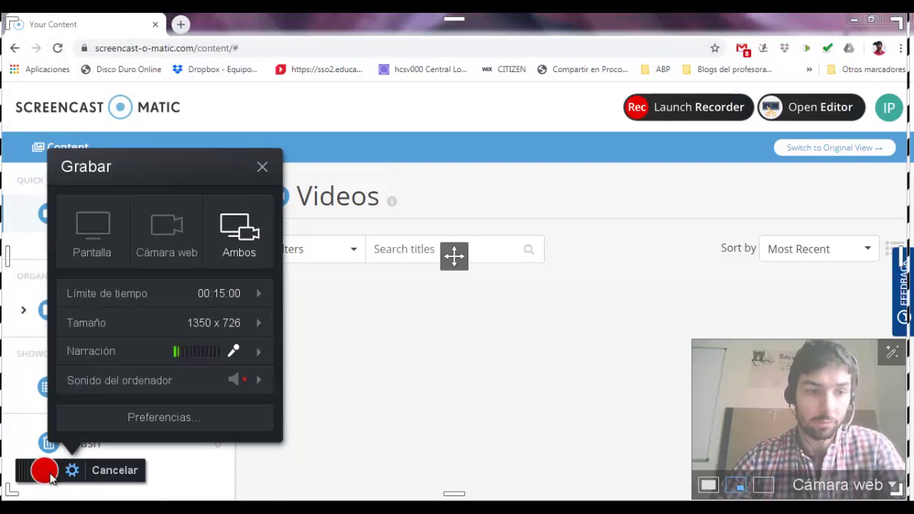
left_click(47, 473)
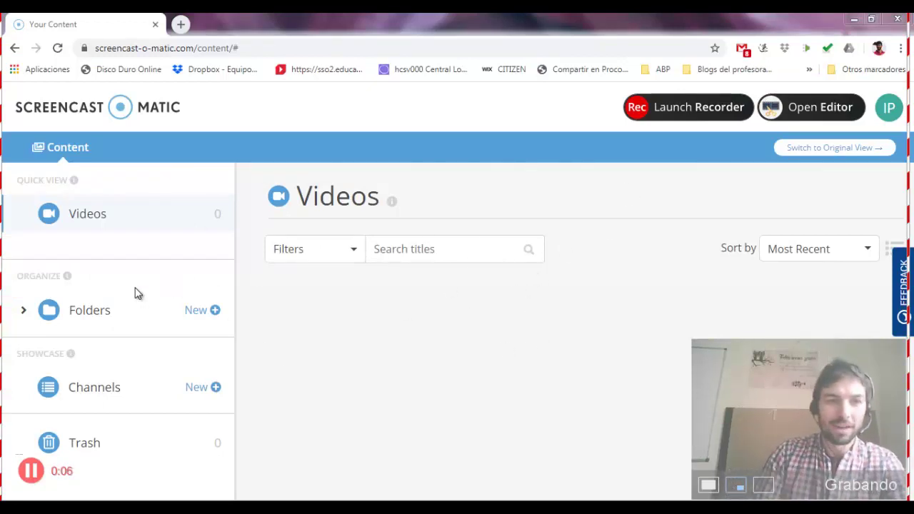
Create a new content folder titled "Historia 1ºA".
left_click(24, 312)
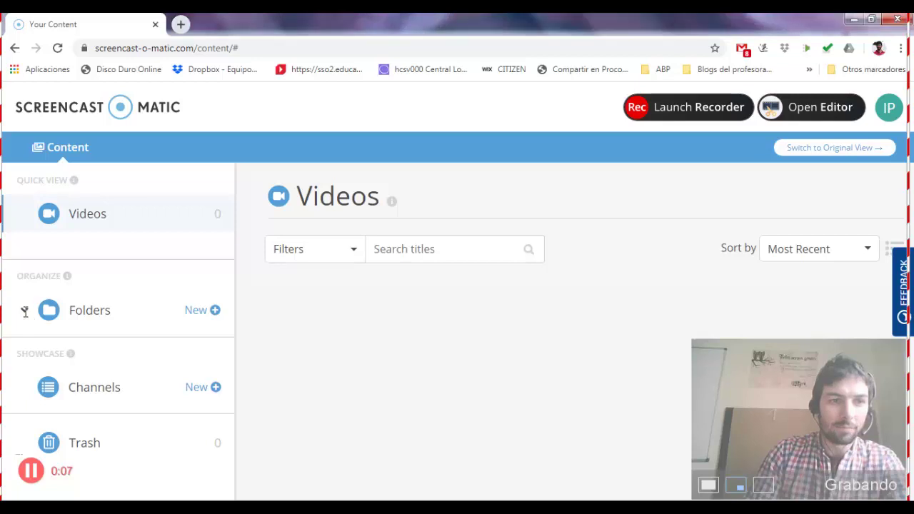
left_click(214, 311)
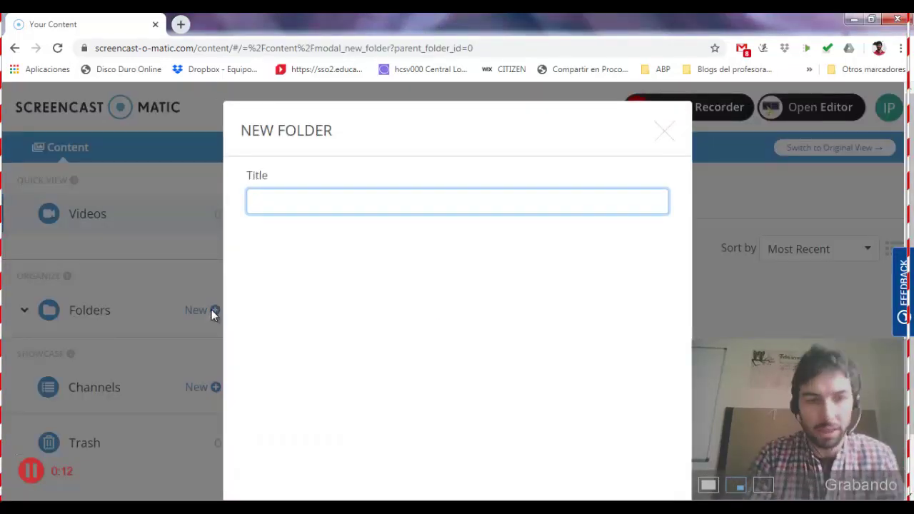
type("Hist")
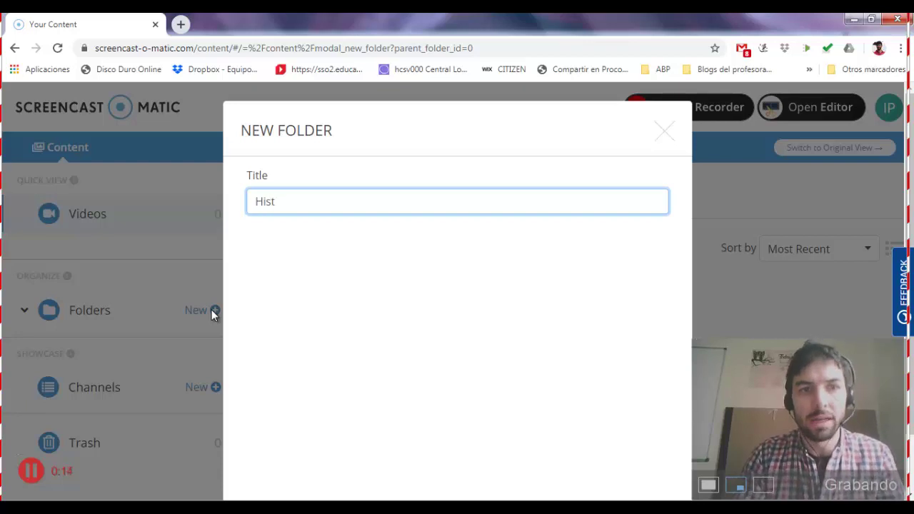
type("oria 1°A")
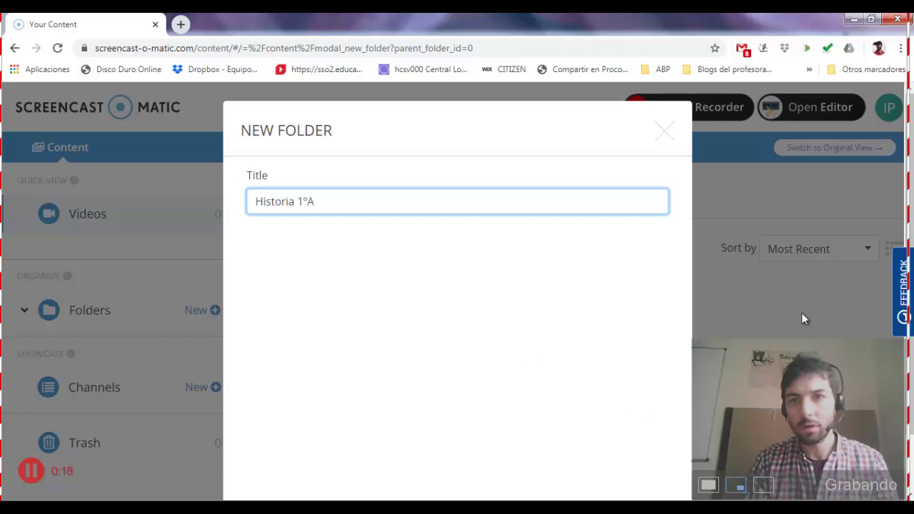
left_click(671, 339)
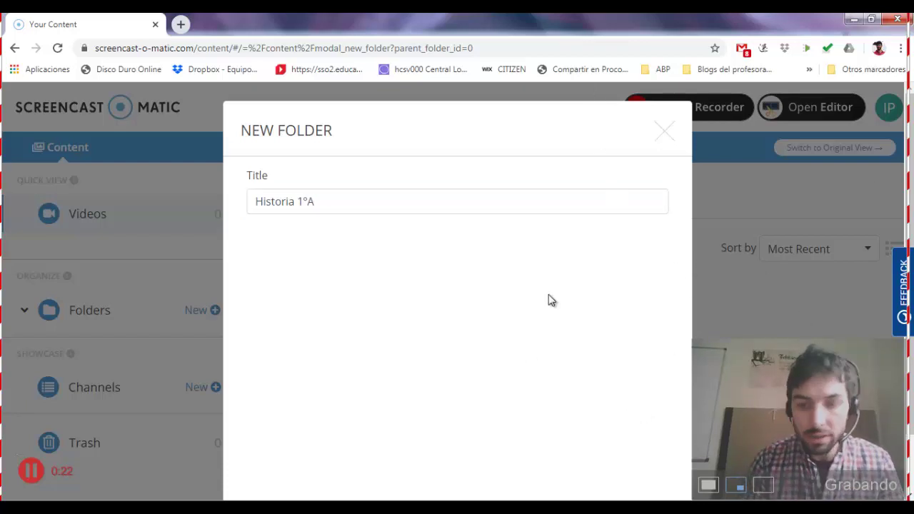
left_click(340, 200)
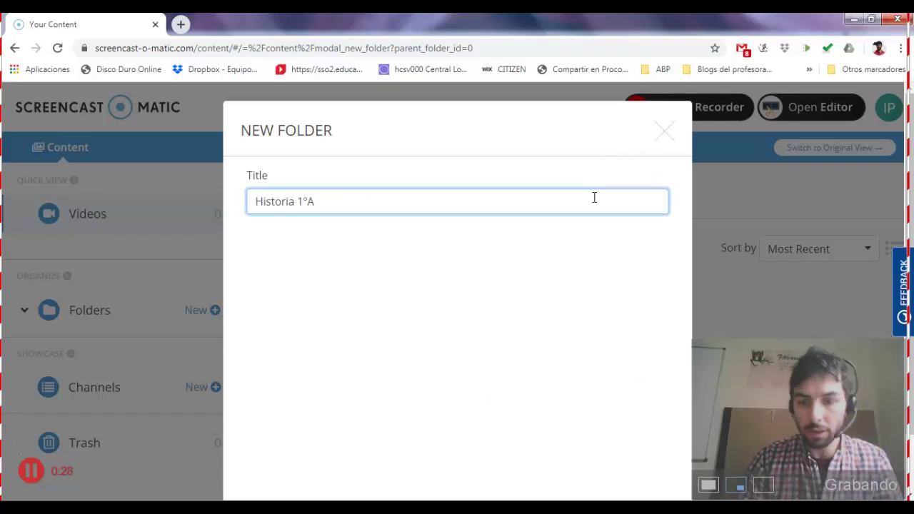
left_click(663, 132)
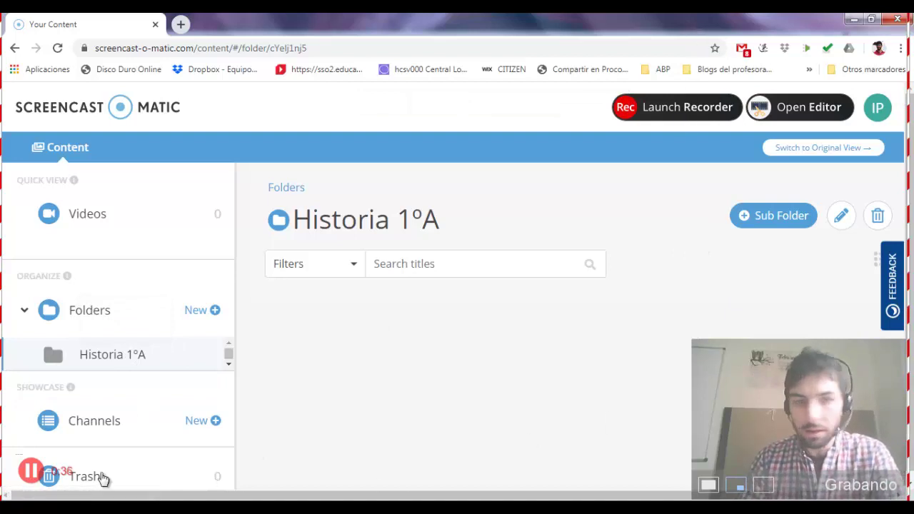
Pause the recording, finish it and open the options for saving or uploading it.
left_click(33, 474)
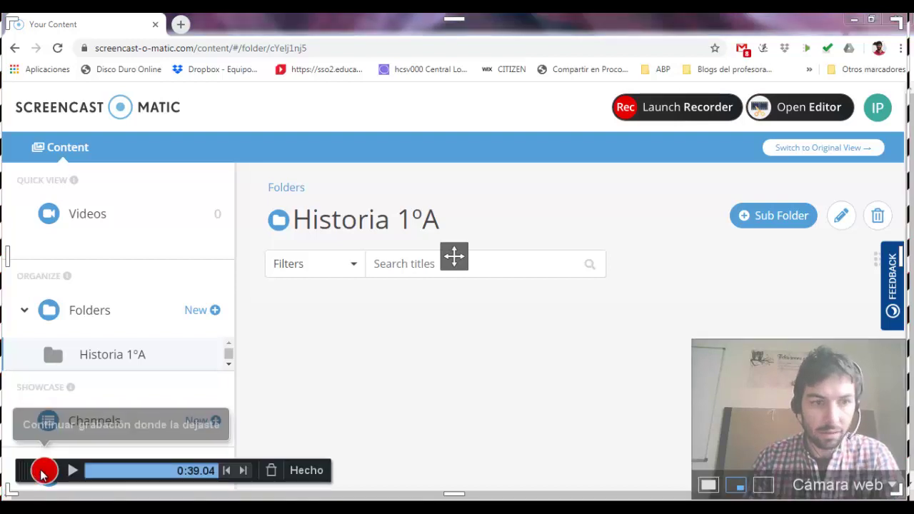
left_click(300, 476)
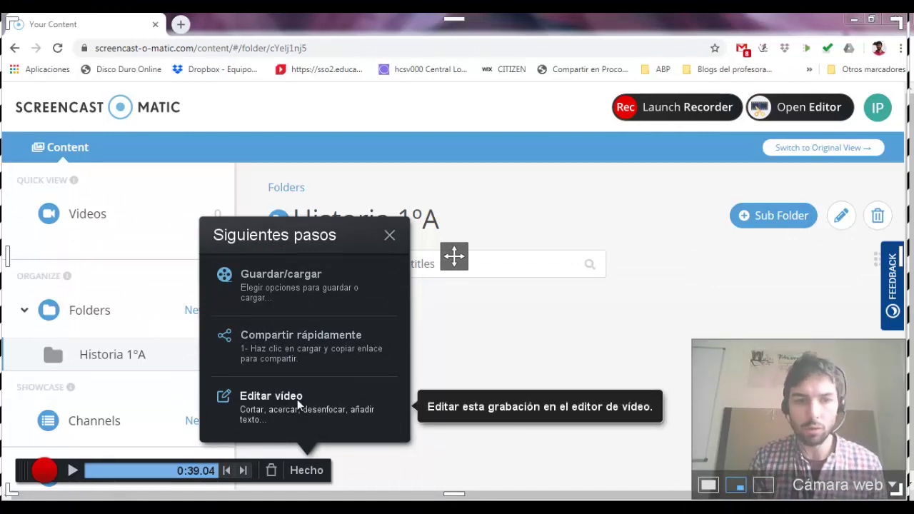
left_click(280, 296)
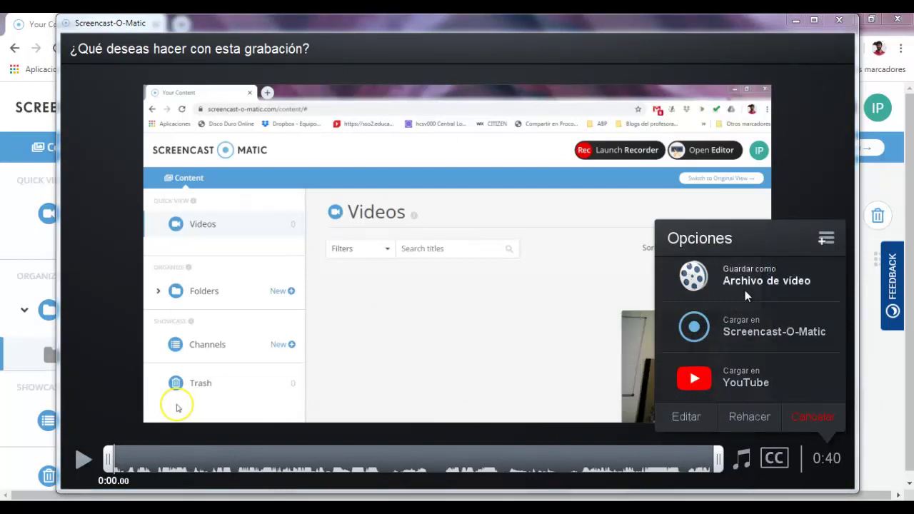
Publish the recording to the Screencast-O-Matic account with the title "Screencast de prueba".
left_click(741, 329)
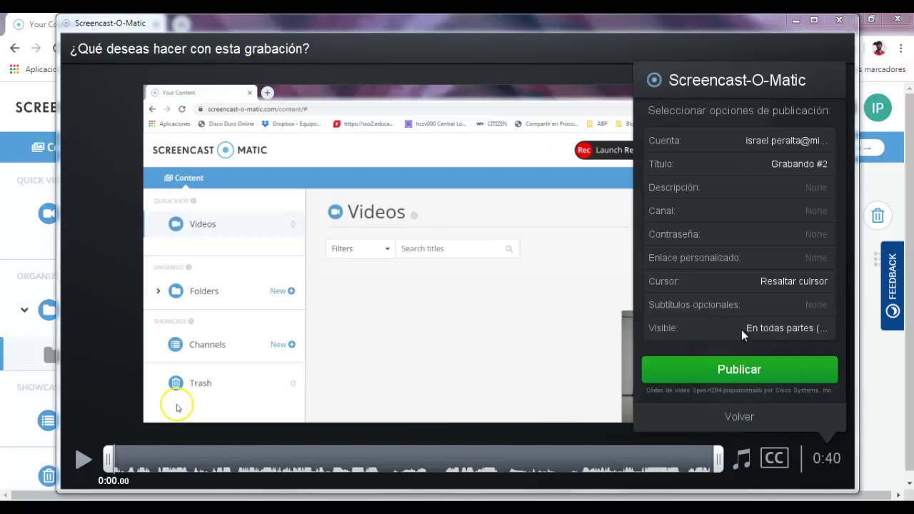
left_click(763, 166)
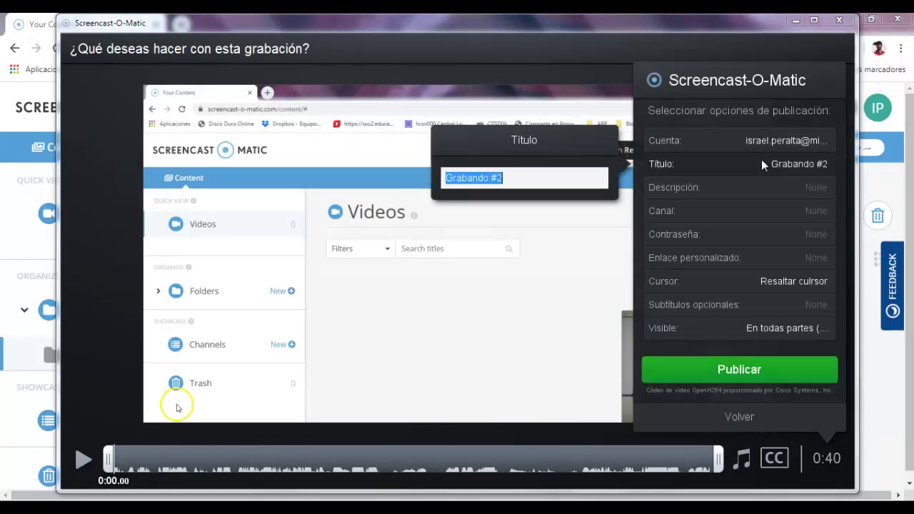
type("Screencast de prueba")
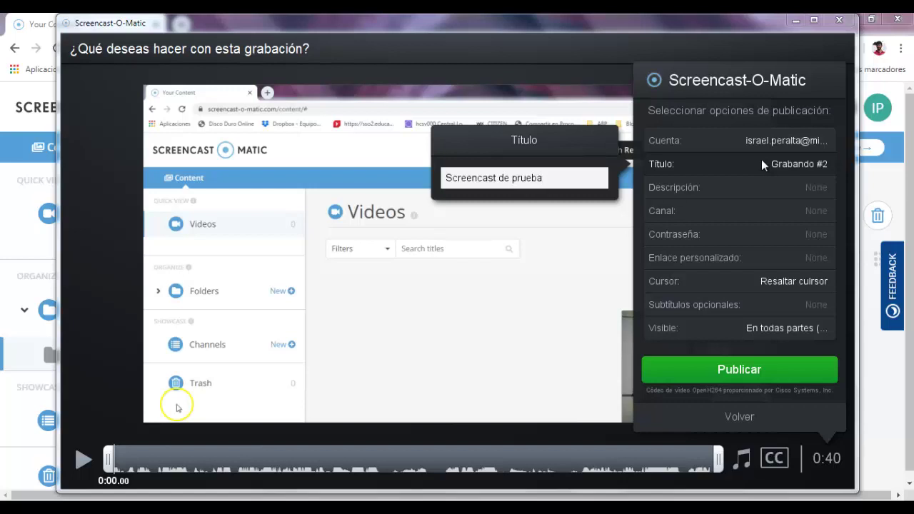
key("Return")
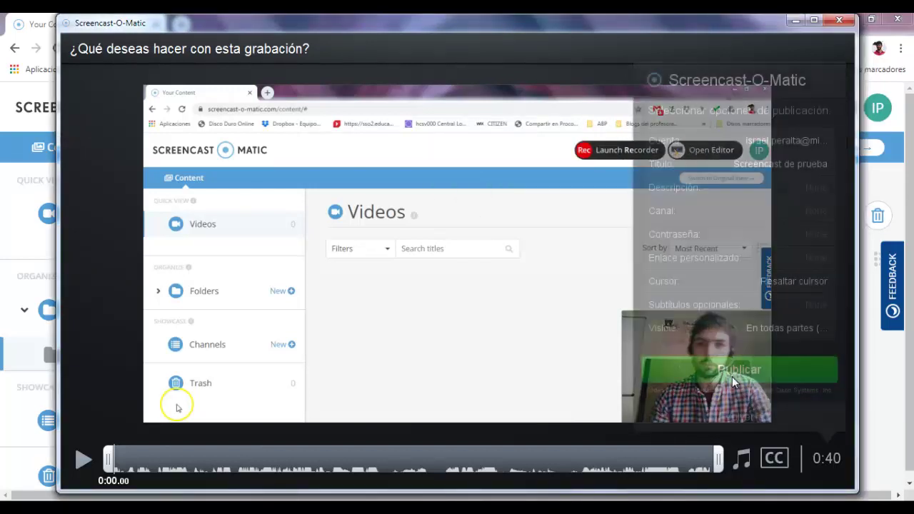
left_click(732, 369)
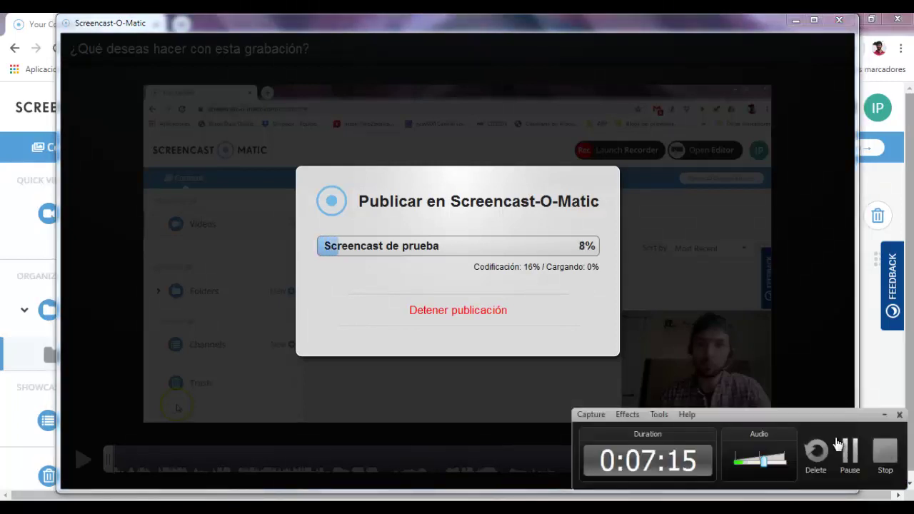
left_click(839, 444)
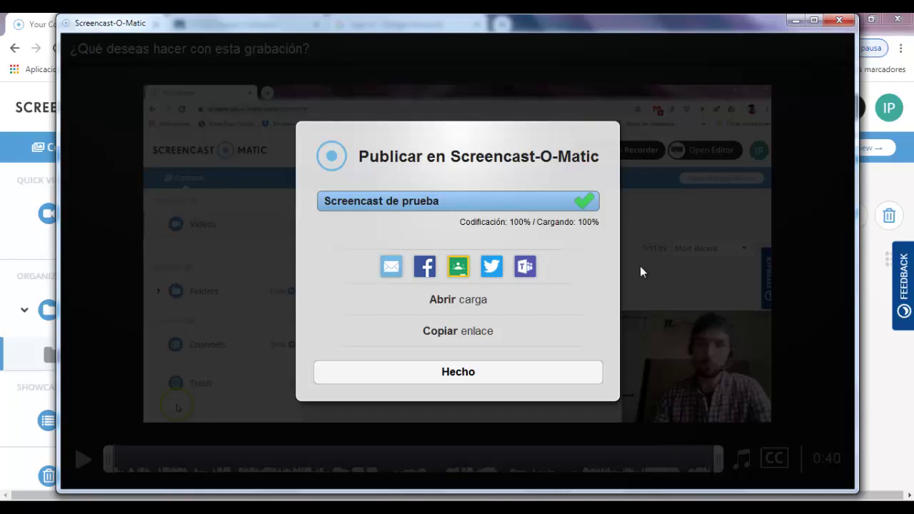
Share the published video to Google Classroom, signing in with the school Google account and its password.
left_click(461, 267)
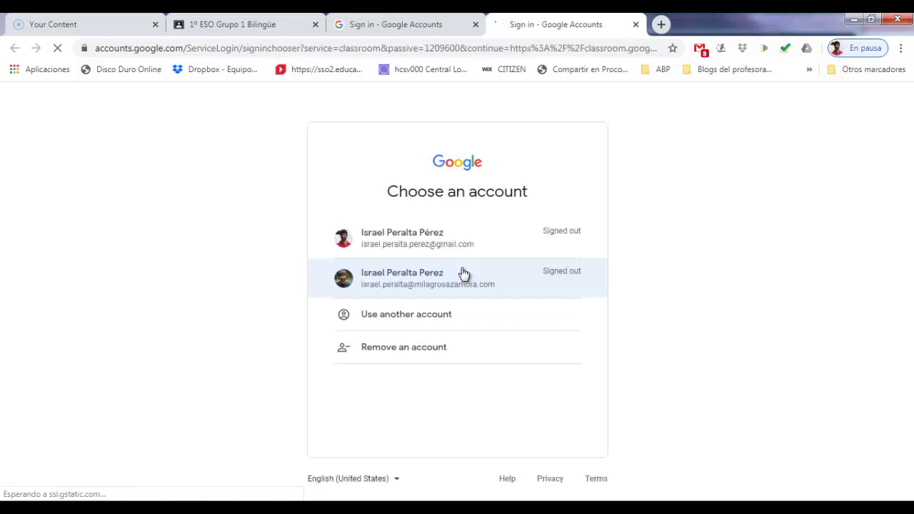
left_click(463, 275)
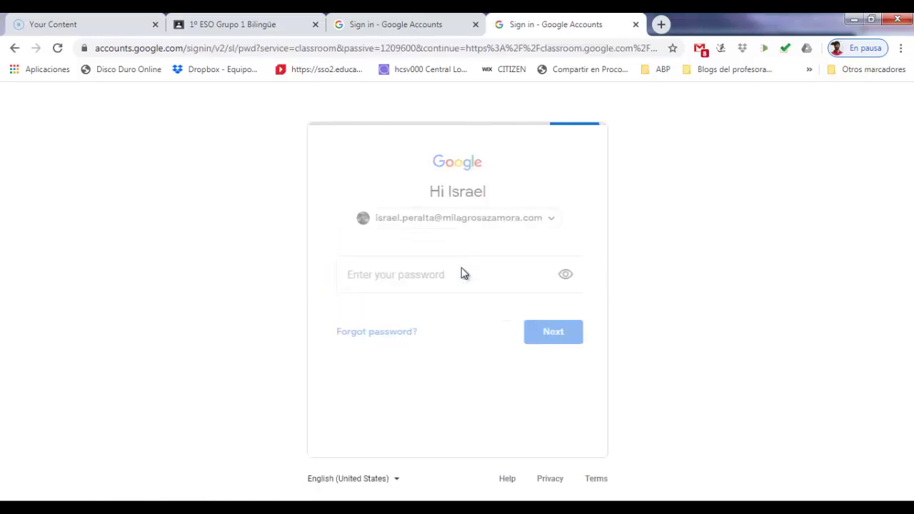
left_click(532, 334)
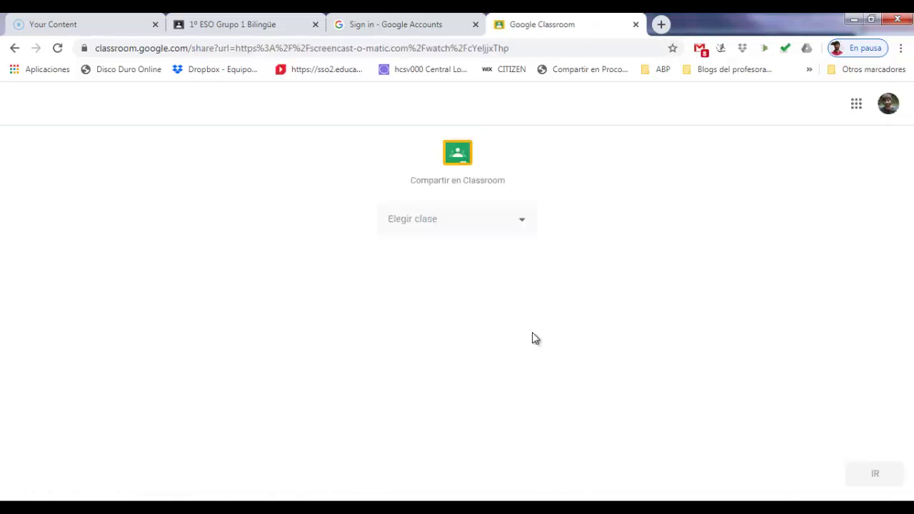
Share the video with the class 1º ESO Grupo 1 Bilingüe using the Crear tarea action and open the assignment form.
left_click(522, 221)
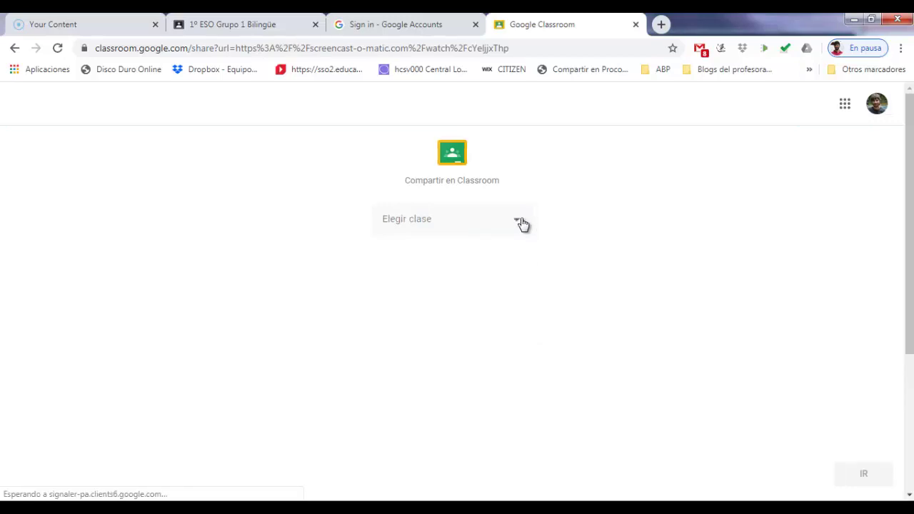
left_click_drag(574, 239, 583, 335)
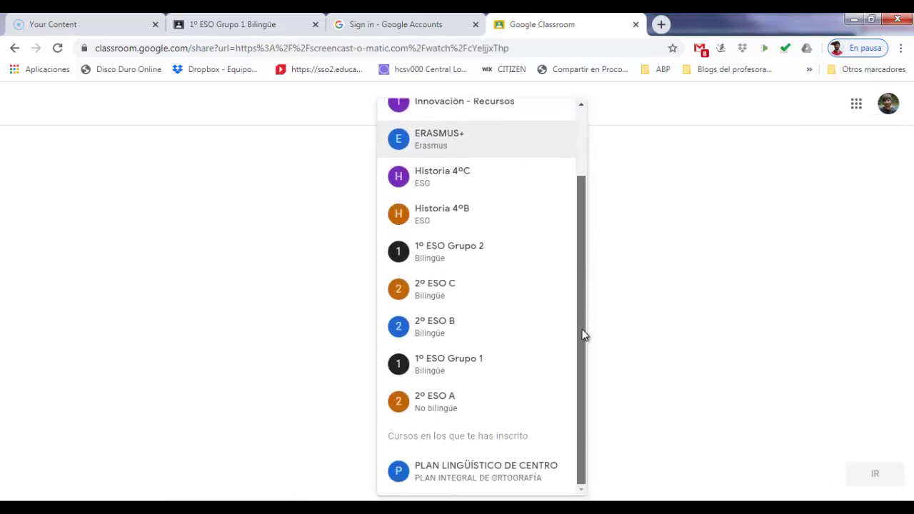
left_click(467, 369)
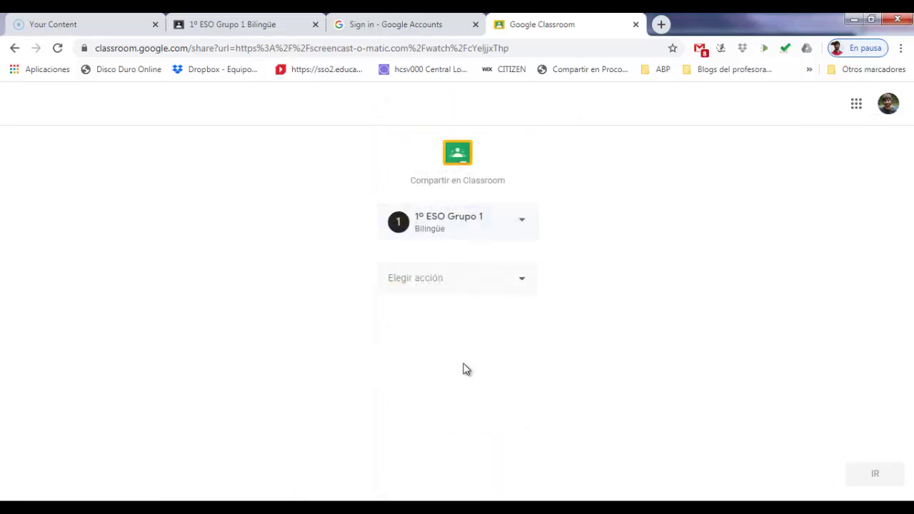
left_click(522, 284)
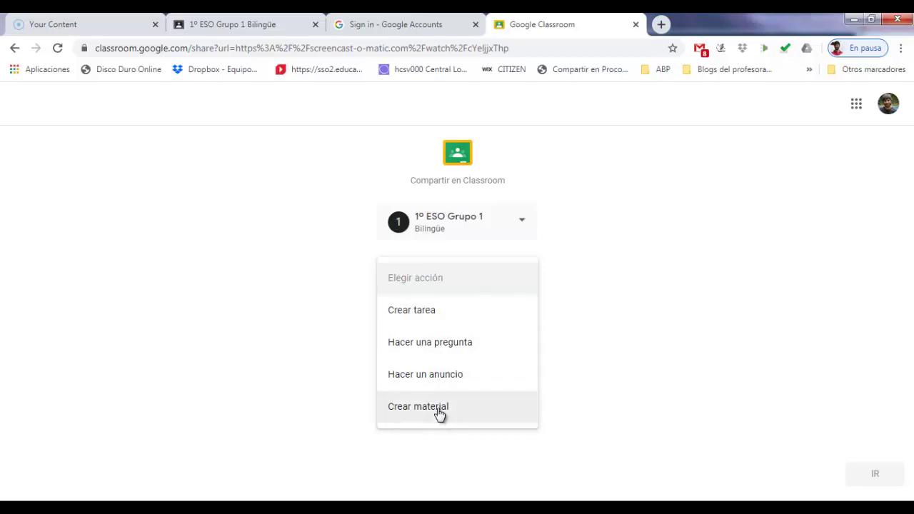
left_click(424, 321)
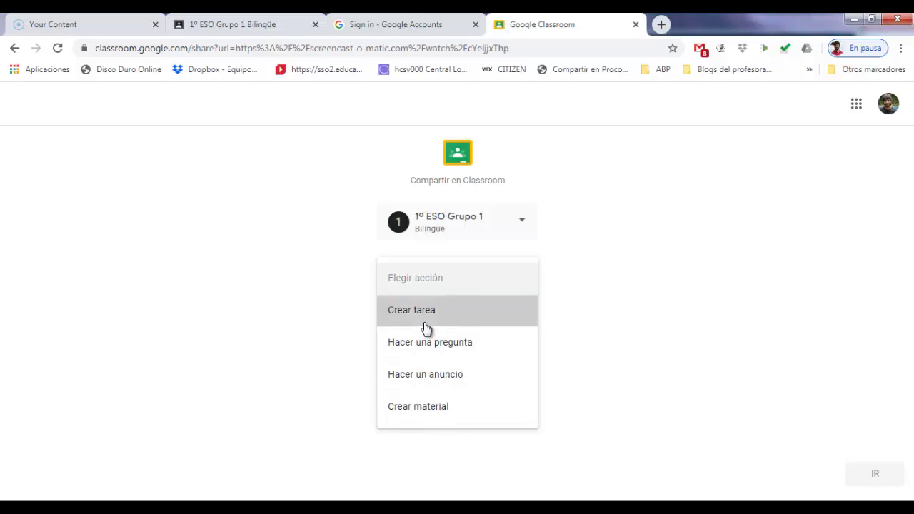
left_click(883, 481)
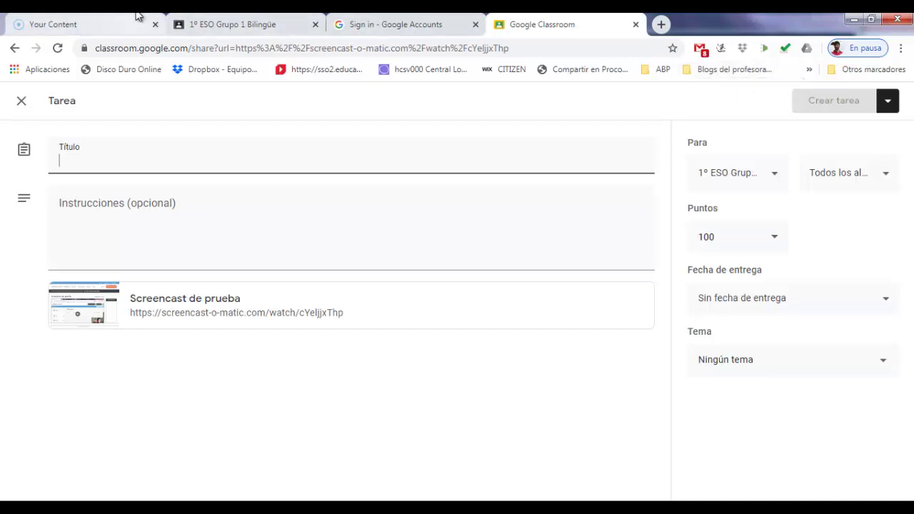
Back in the Screencast-O-Matic content page, try to move the "Screencast de prueba" video into the Historia 1ºA folder.
left_click(71, 24)
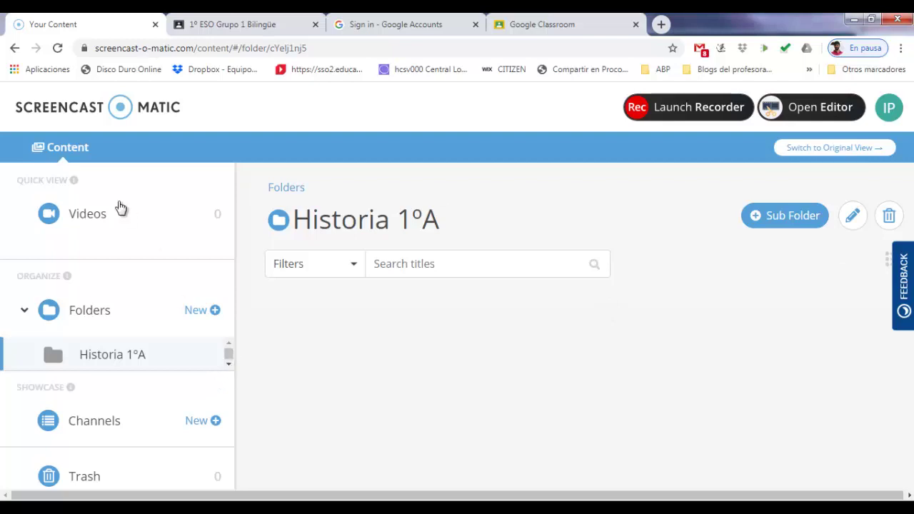
left_click(76, 219)
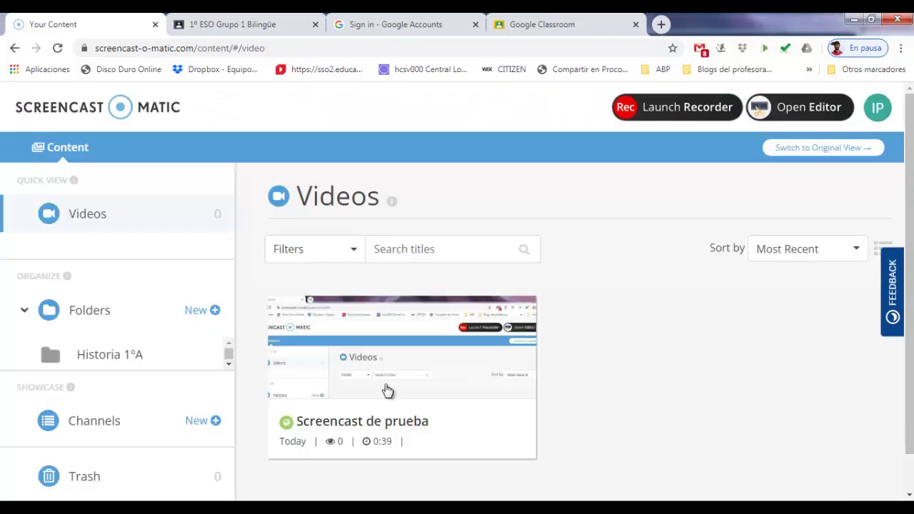
mouse_move(392, 443)
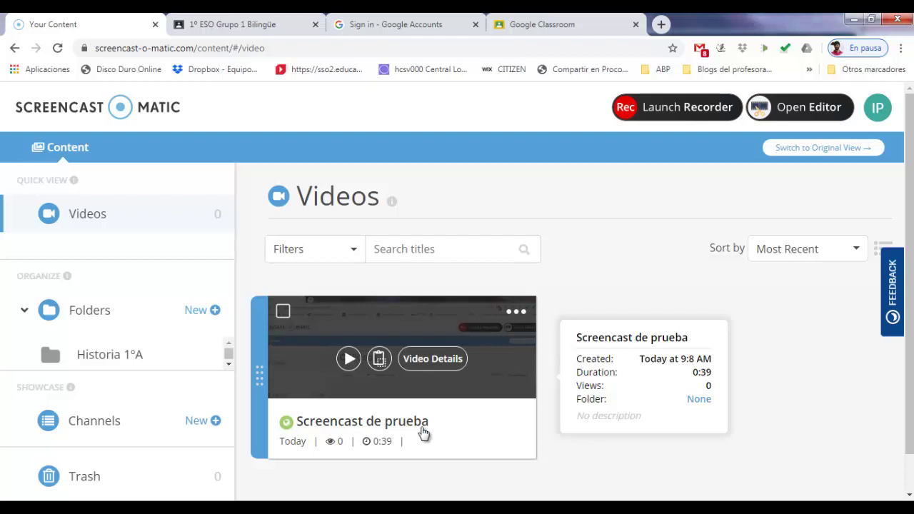
left_click(516, 312)
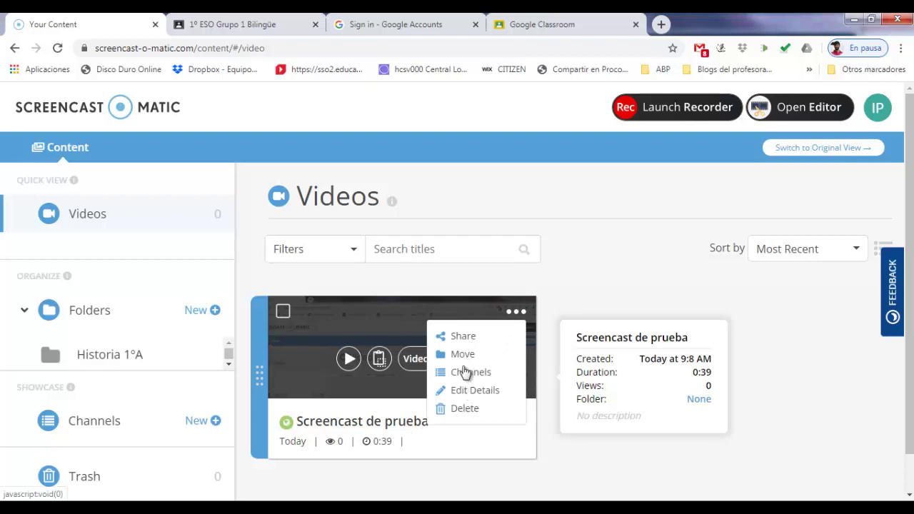
left_click(462, 355)
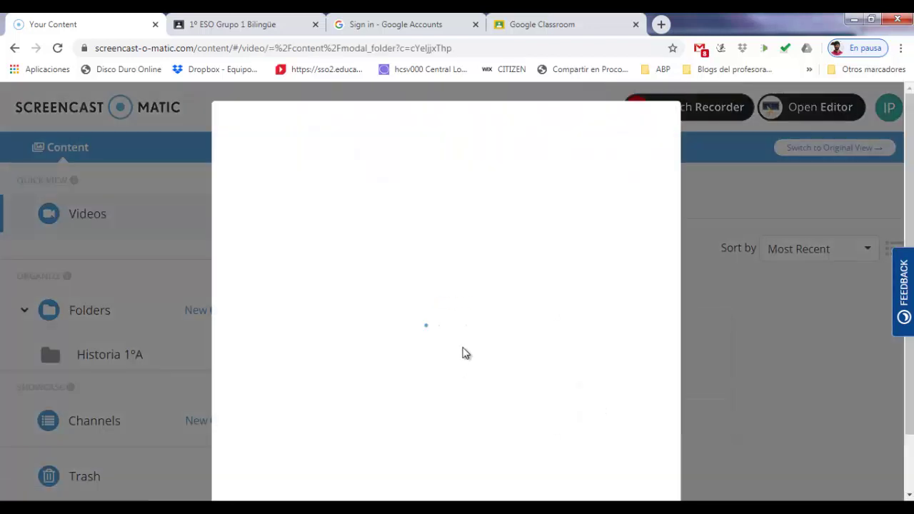
left_click(293, 209)
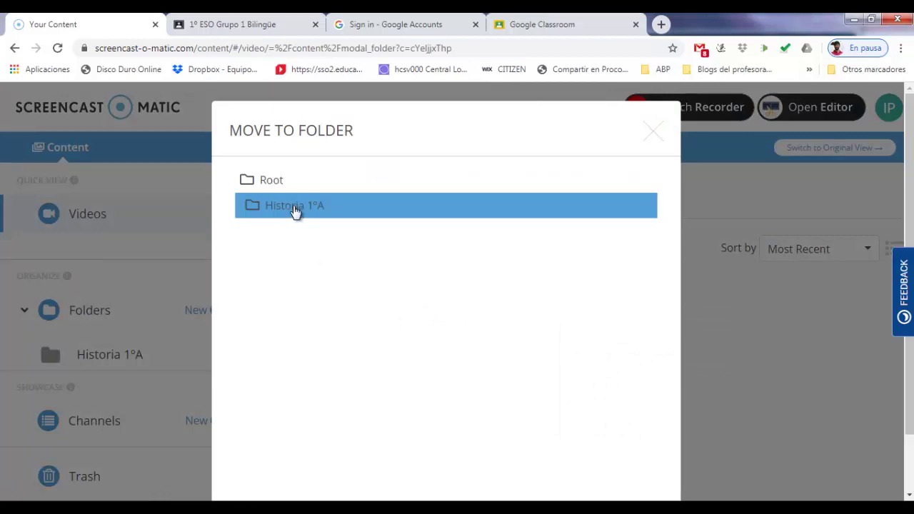
double_click(295, 210)
left_click(654, 138)
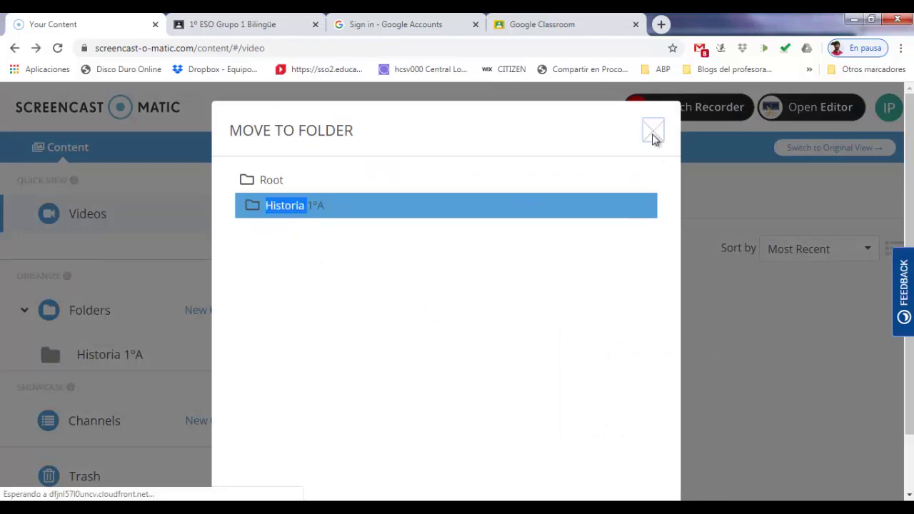
Check the Historia 1ºA folder and the video list for the "Screencast de prueba" video.
left_click(120, 354)
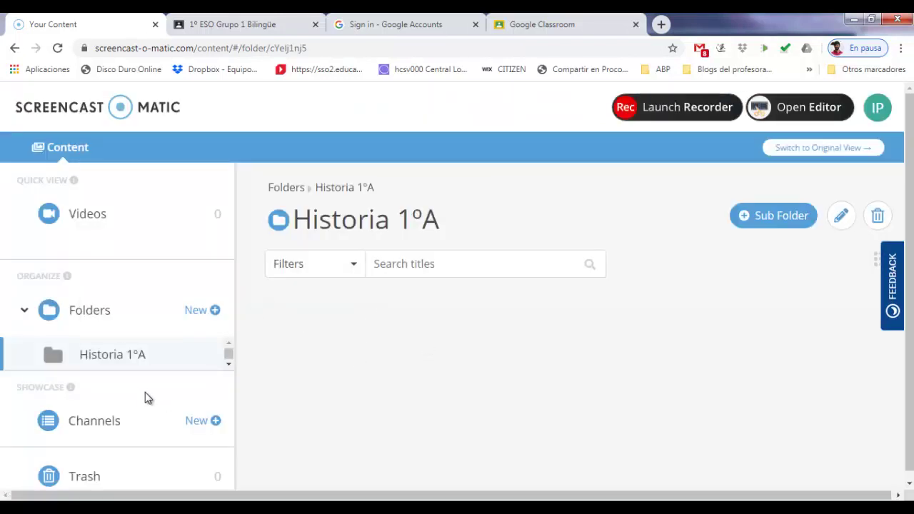
left_click(100, 213)
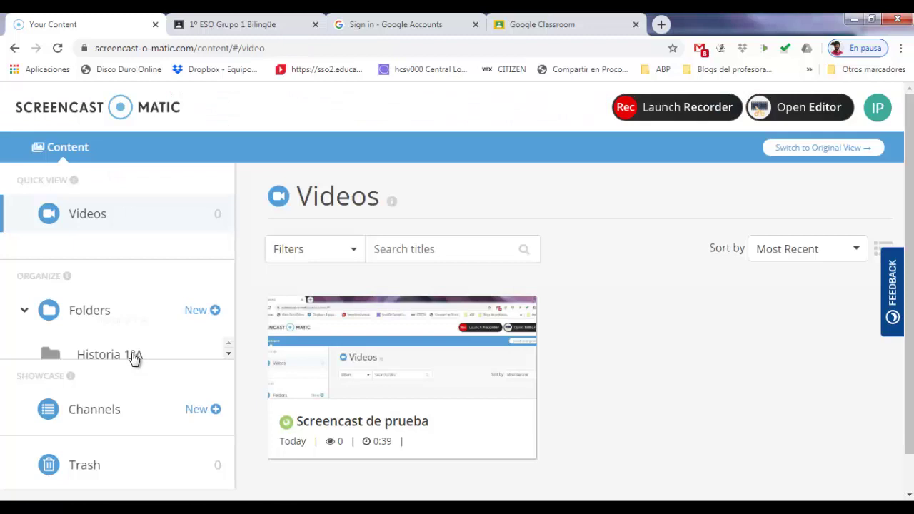
left_click(131, 355)
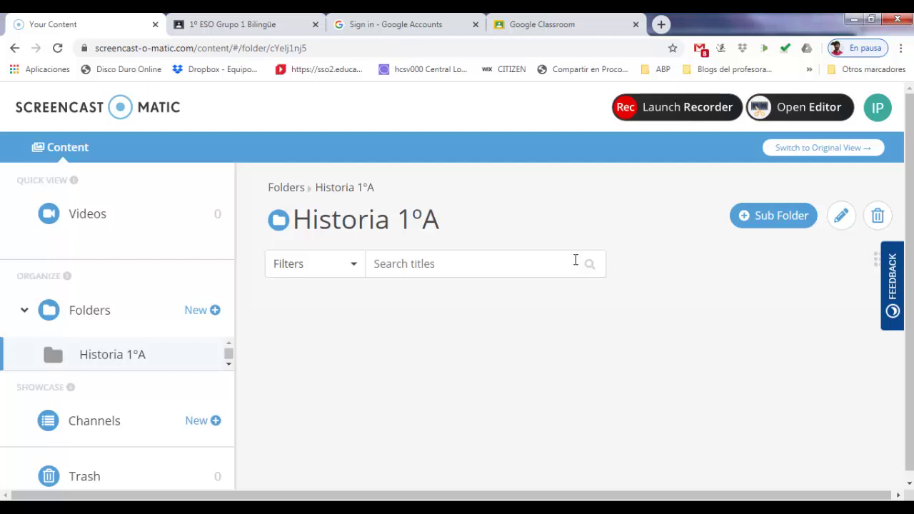
Switch to the Google Classroom assignment form, enter the placeholder title "kjñklj" and erase it.
left_click(542, 24)
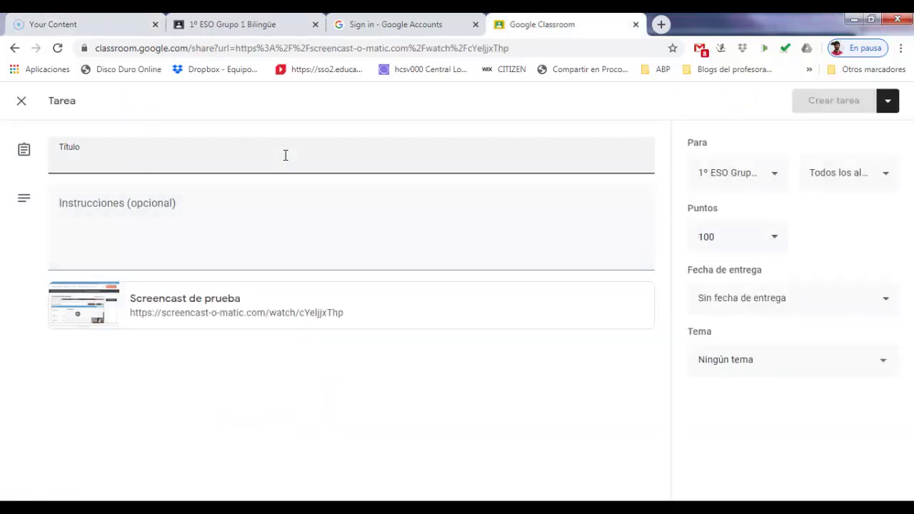
type("kjñklj")
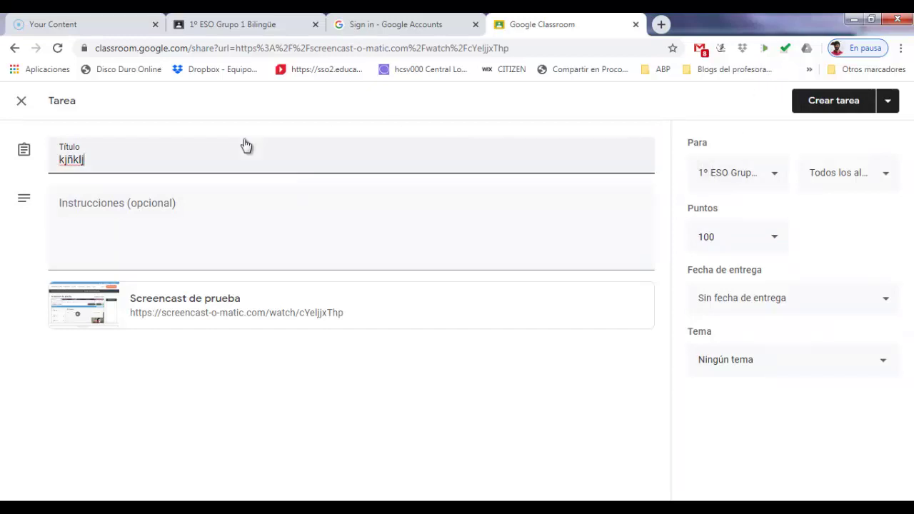
key("BackSpace")
key("BackSpace")
key("BackSpace")
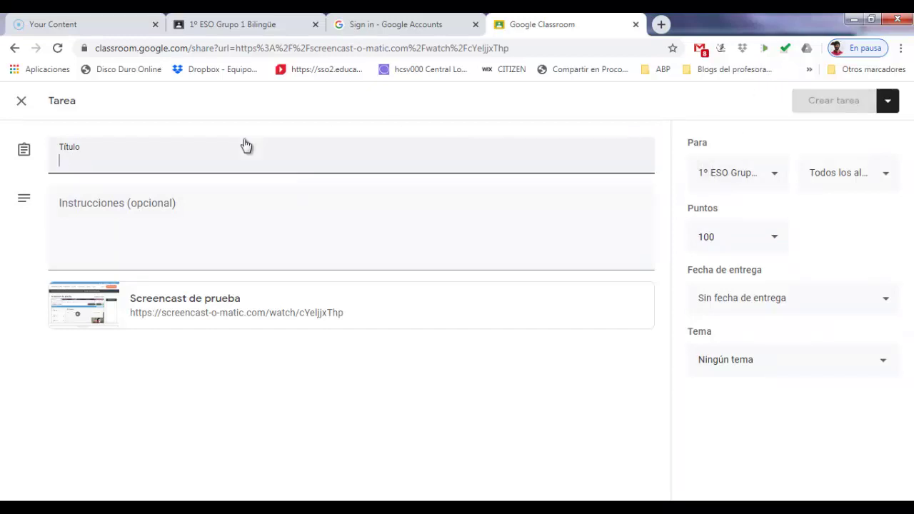